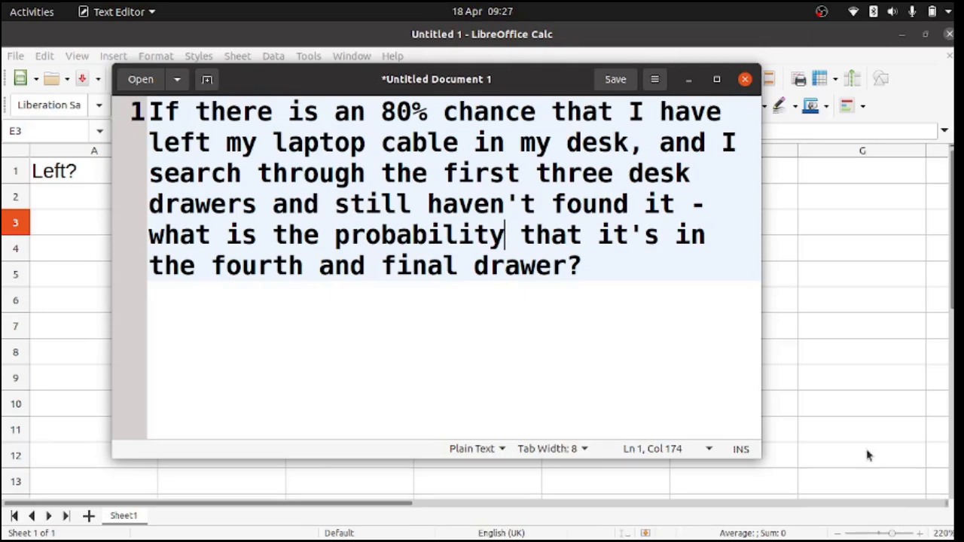
Step: Switch to the LibreOffice Calc spreadsheet and go through the row 2 cells under the Left?, Drawer? and Drawer1 to Drawer4 headings
key("alt+Tab")
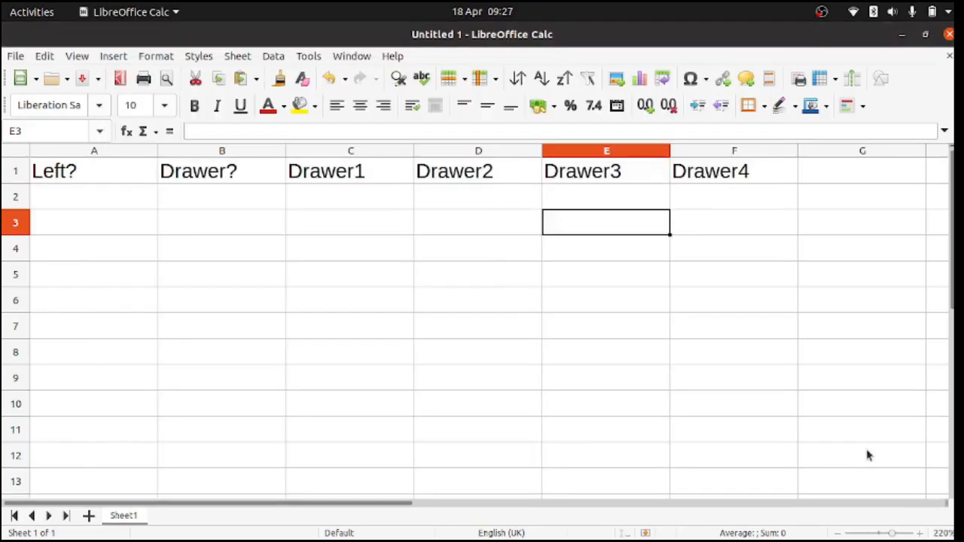
key("Up")
key("Left")
key("Left")
key("Left")
key("Left")
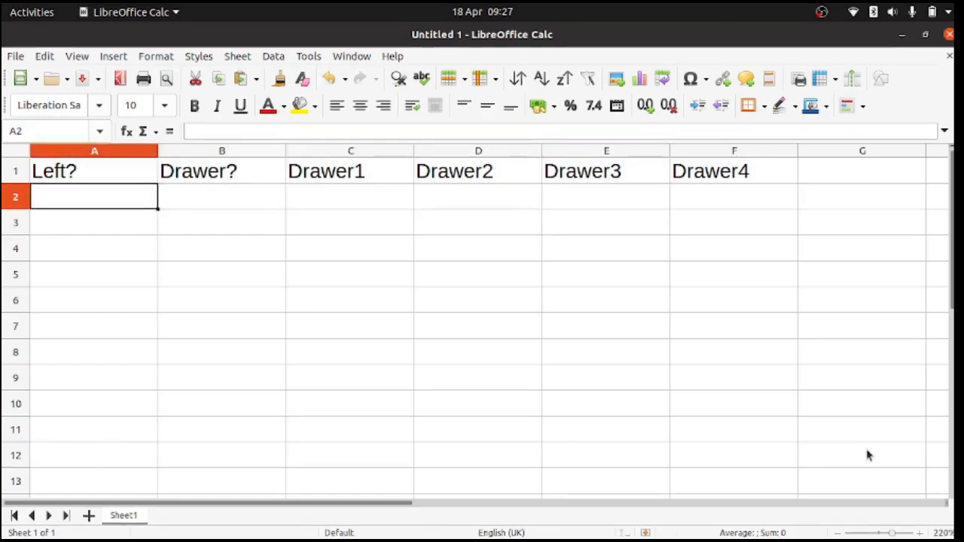
key("Right")
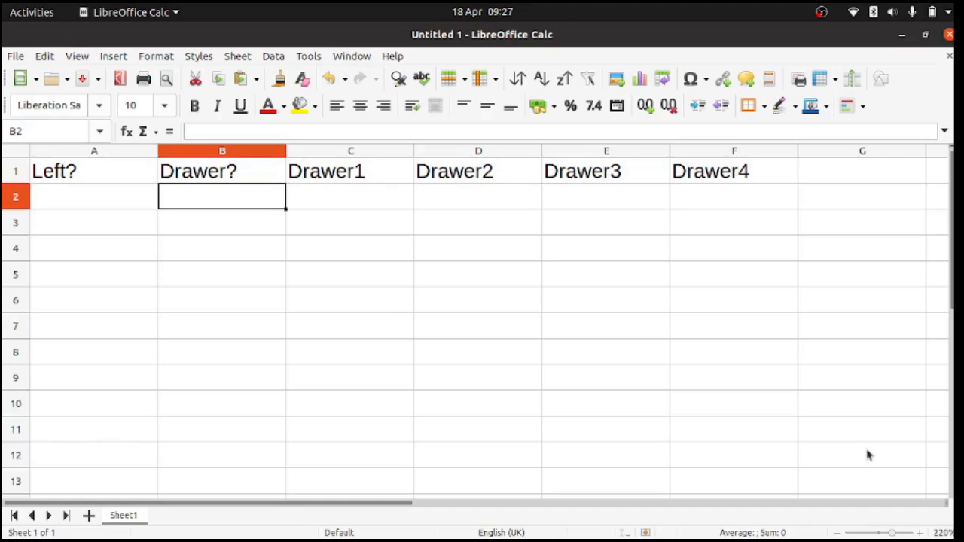
key("Right")
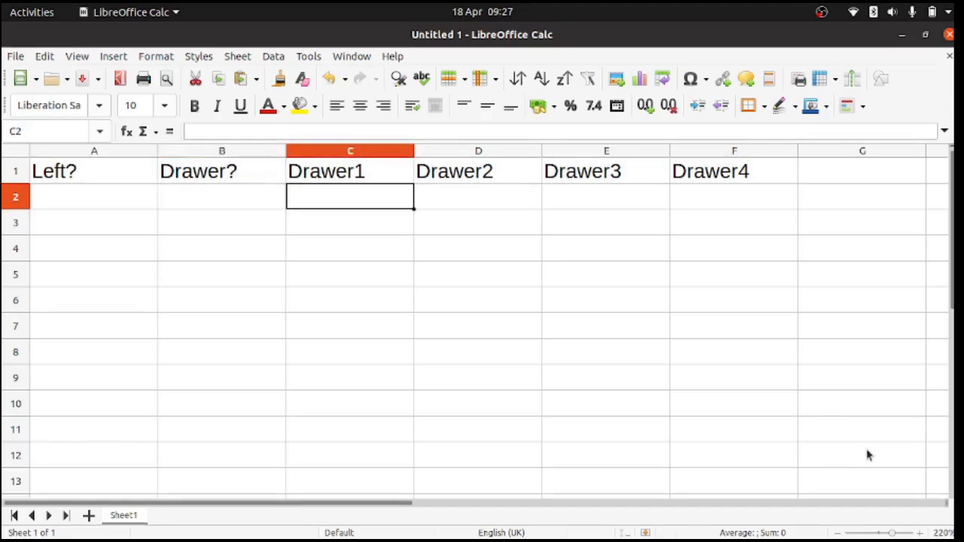
key("Right")
key("Right")
key("Right")
key("Left")
key("Left")
key("Left")
key("Right")
key("Right")
key("Right")
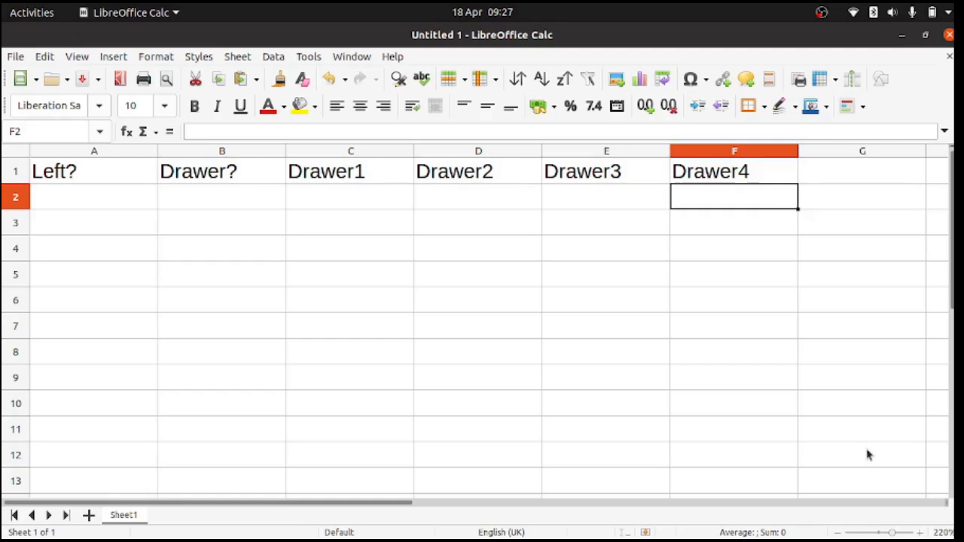
Step: Enter the formula =if(rand()<0.8,"YES","NO") in cell A2, under the Left? heading
key("Left")
key("Left")
key("Left")
key("Left")
key("Left")
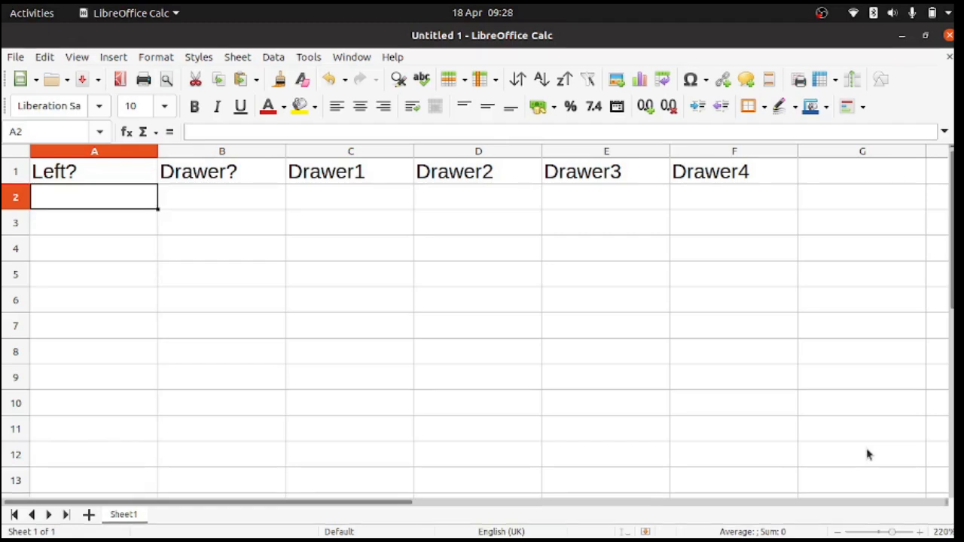
type("=if")
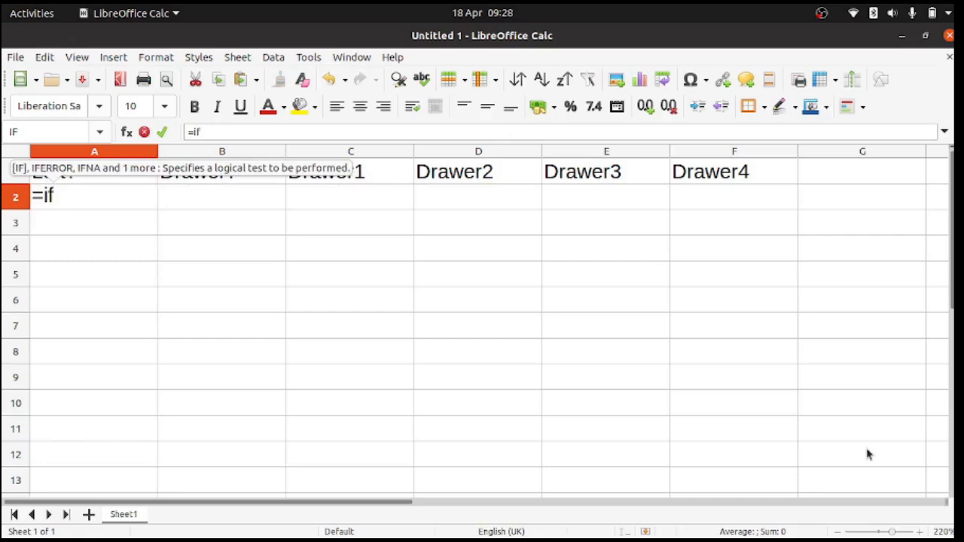
type("(")
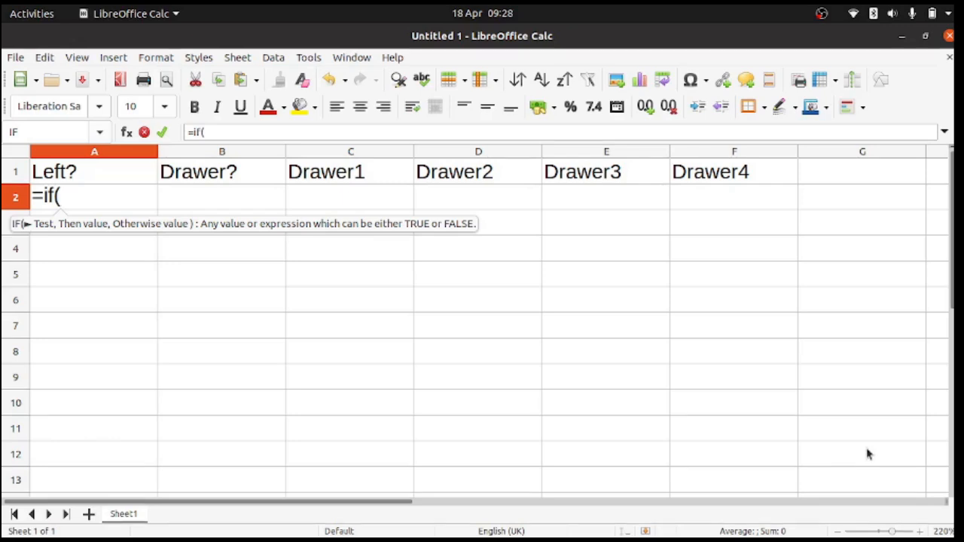
type("rand()")
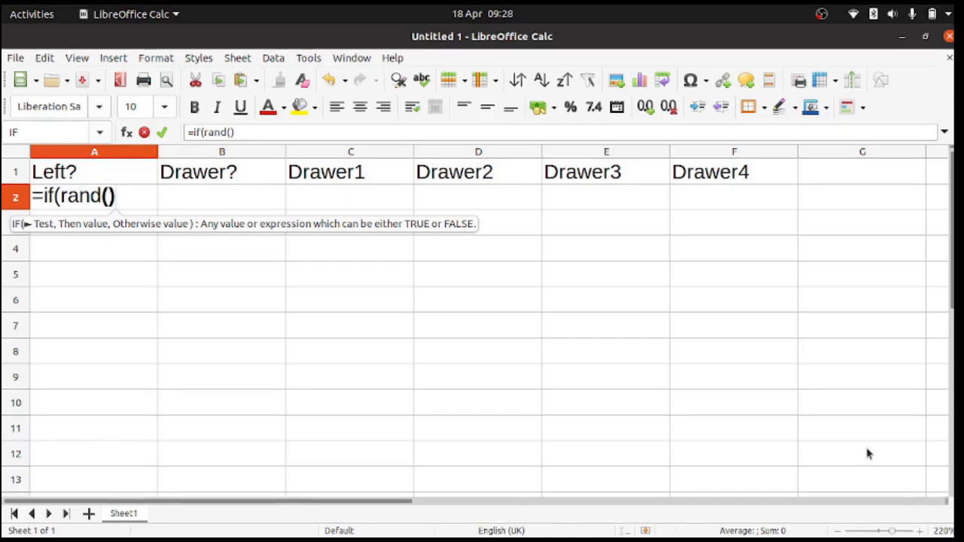
type("<0.8")
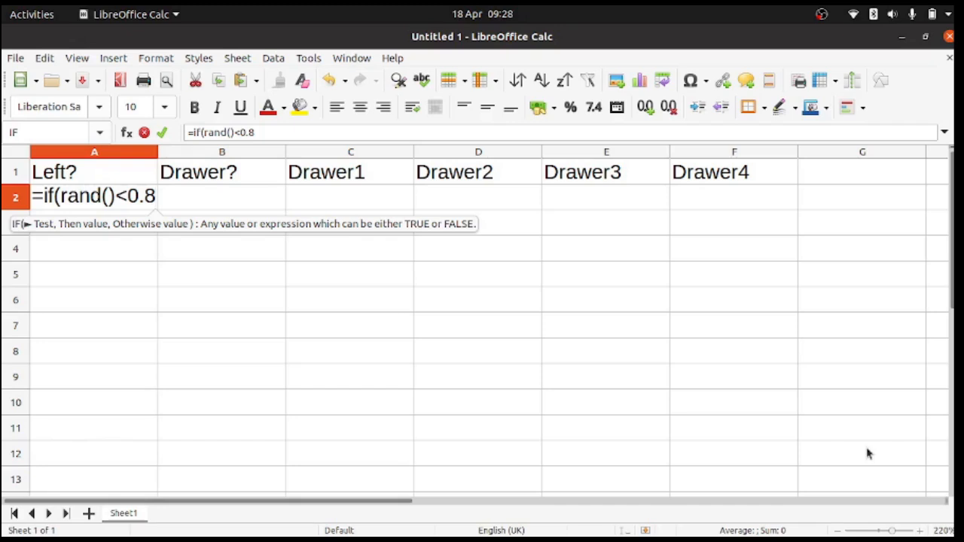
type(",")
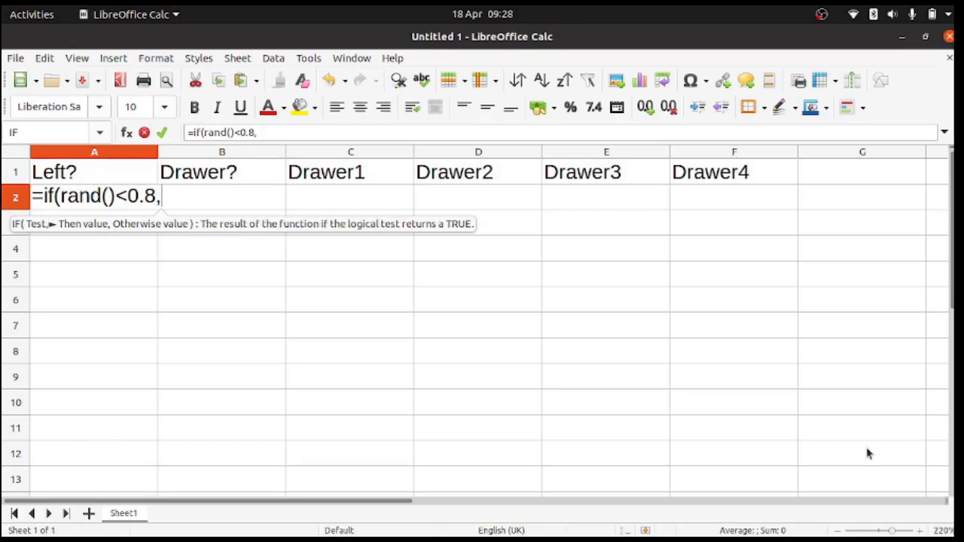
type("\"YES\"")
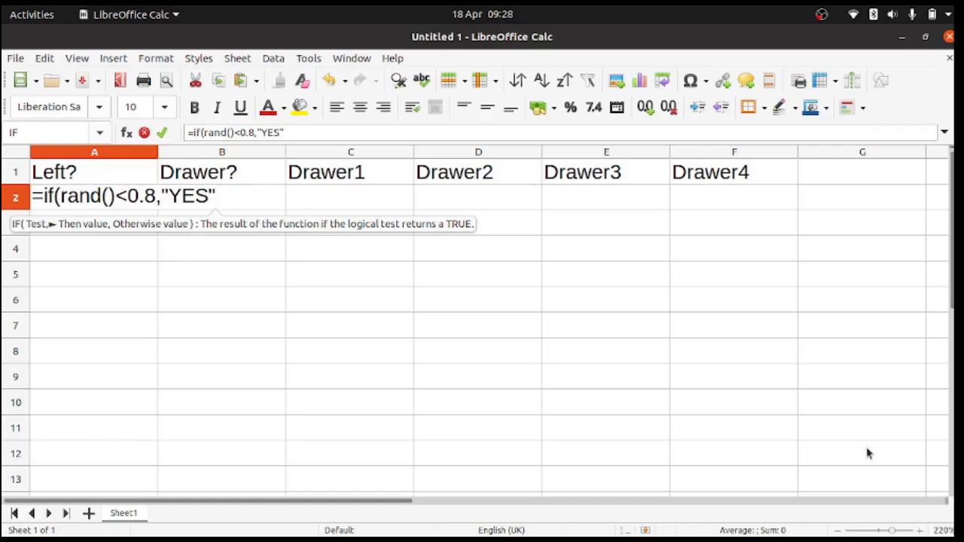
type(",")
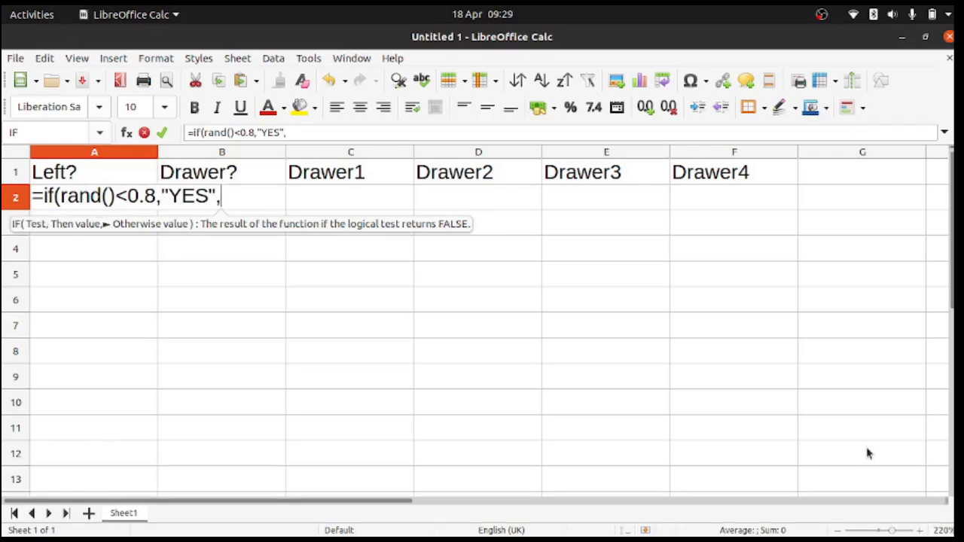
type("\"NO")
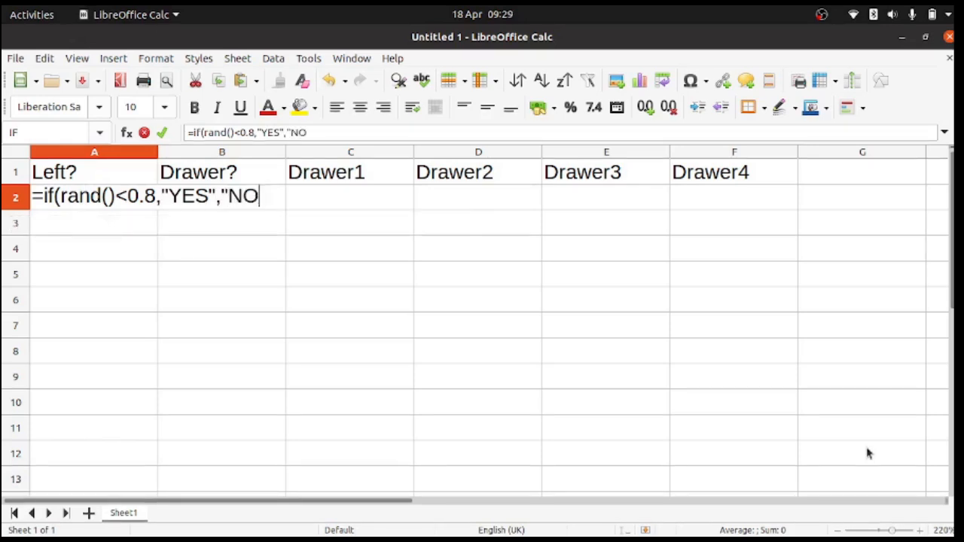
type("\"")
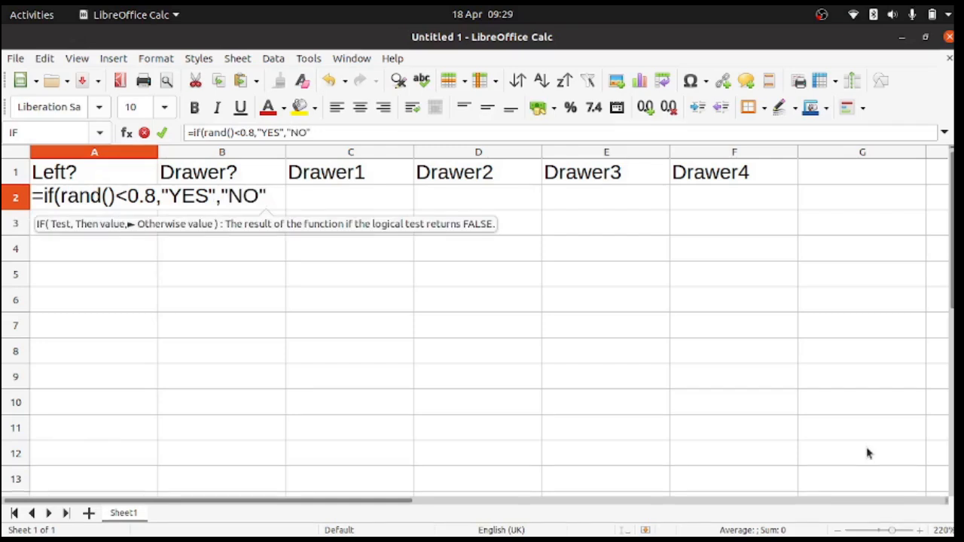
type(")")
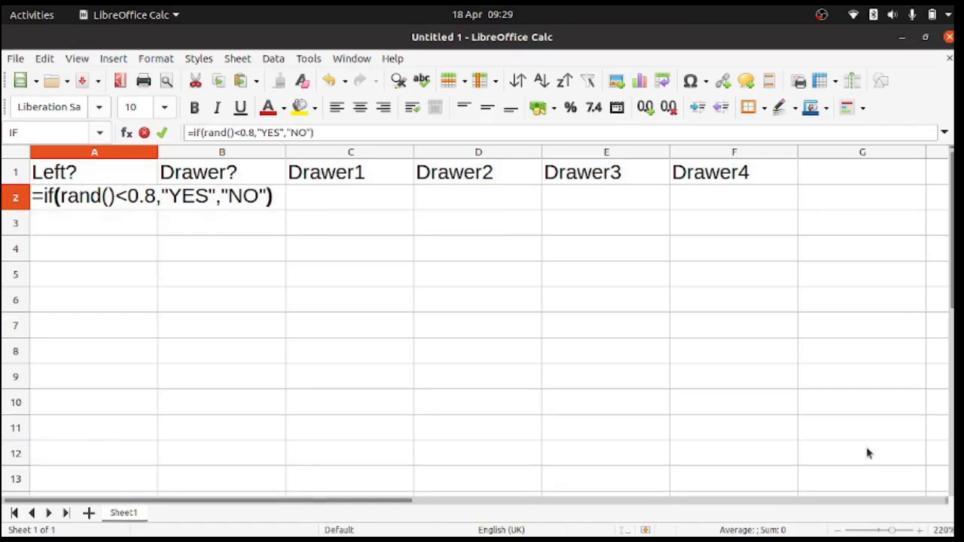
key("Return")
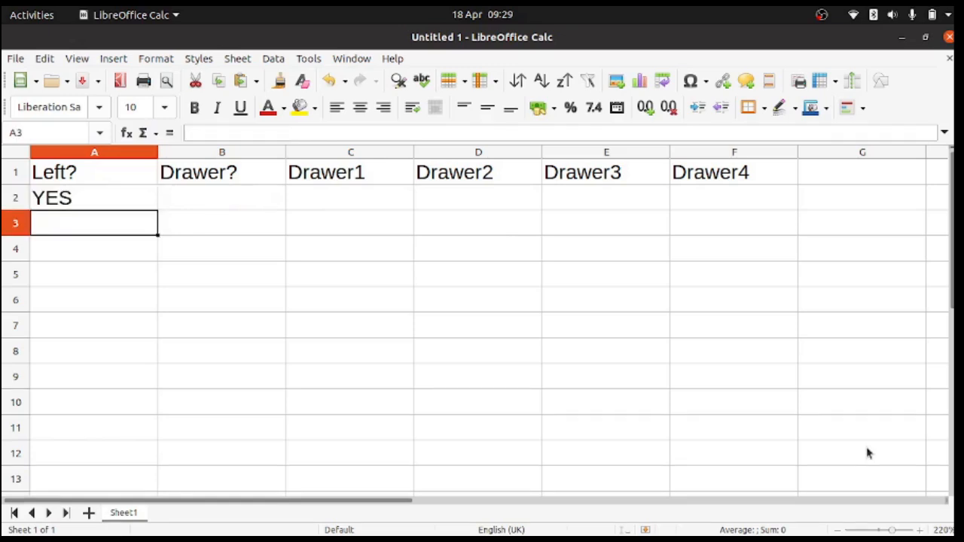
Step: Enter the formula =randbetween(1,4) in cell B2, under the Drawer? heading
key("Up")
key("Right")
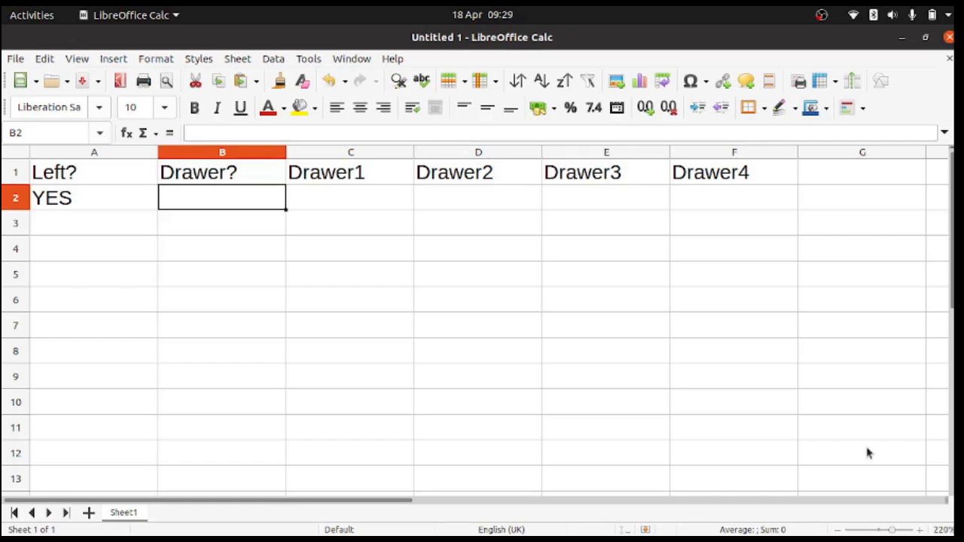
type("=rand")
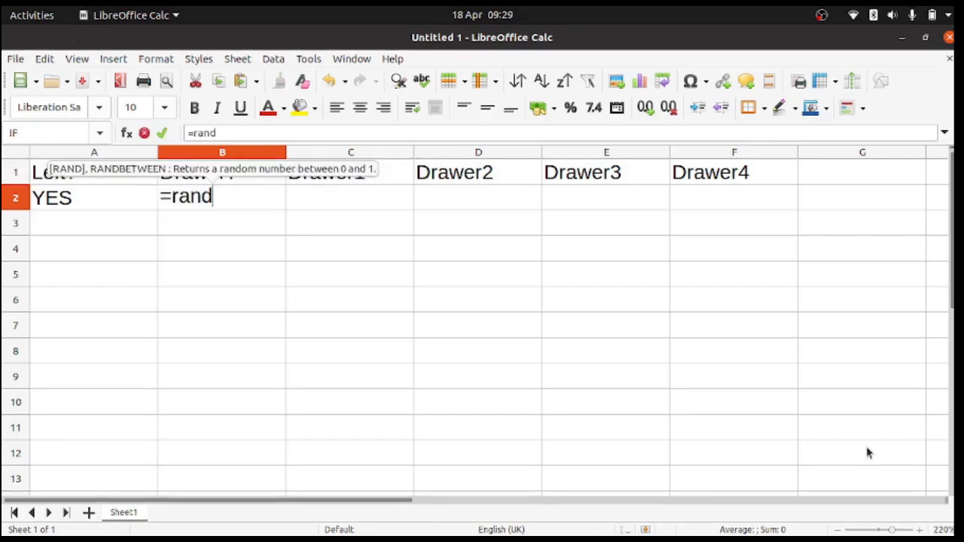
type("betw")
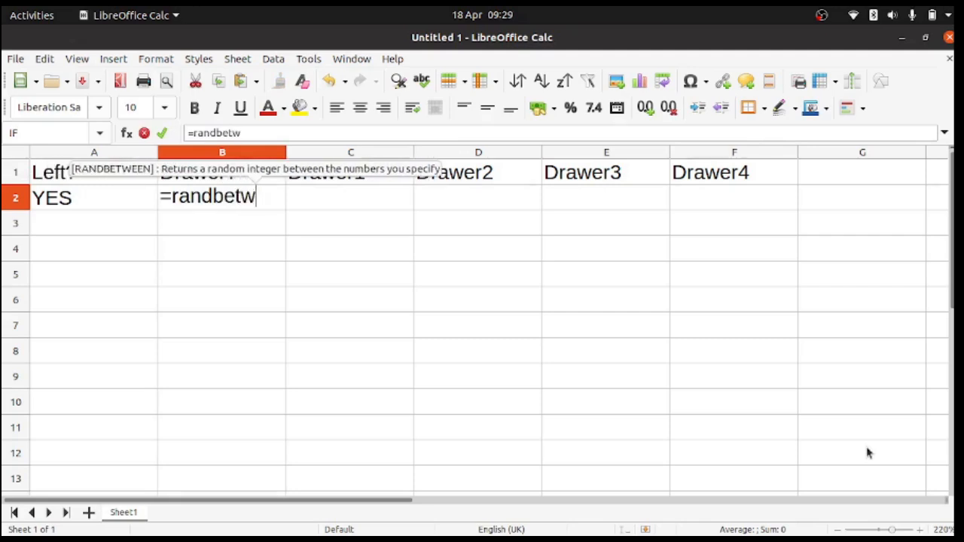
type("een(1")
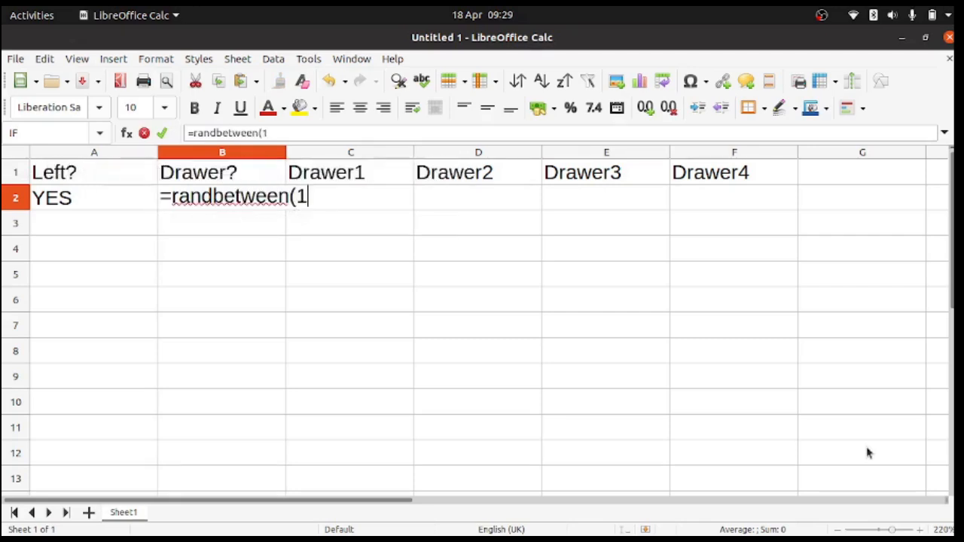
type(",")
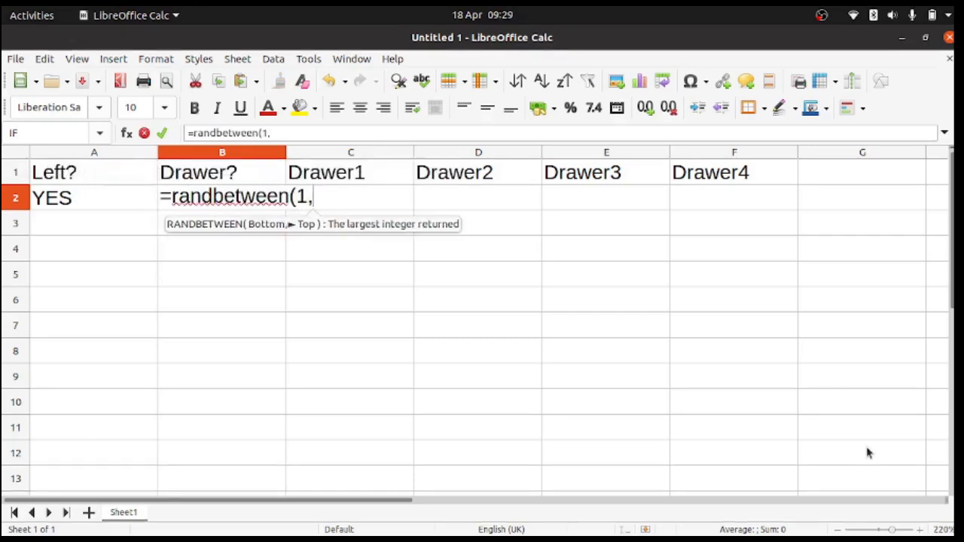
type("4)")
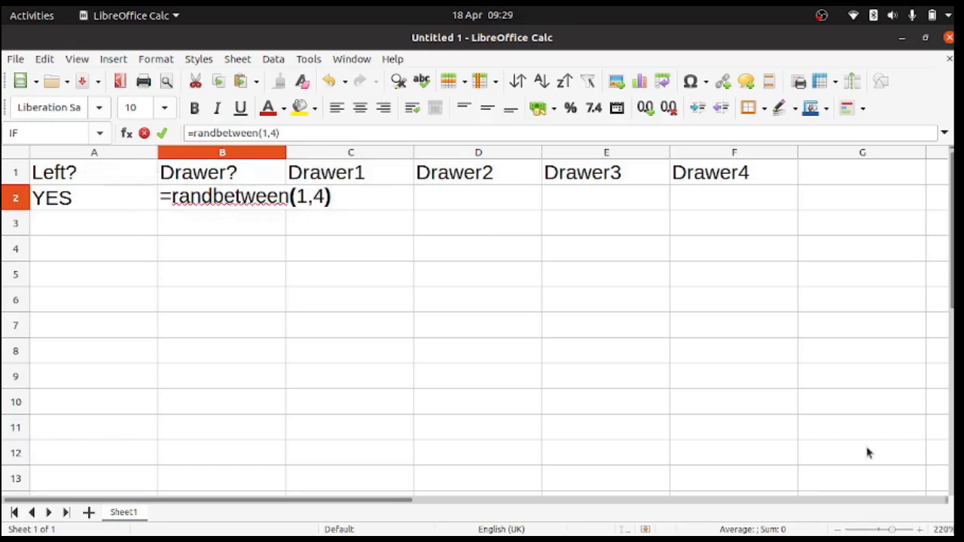
key("Return")
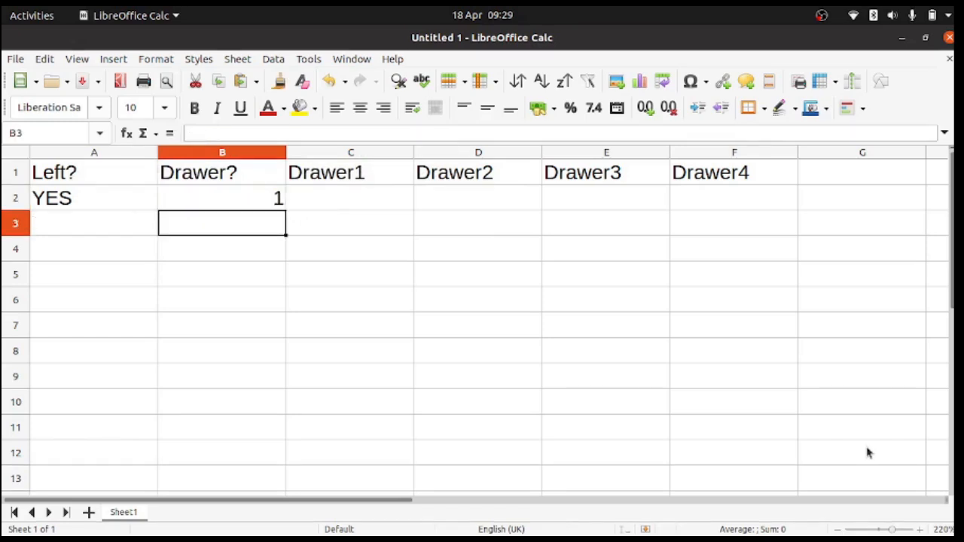
Step: Enter the formula =if(A2="YES",if(B2=1,1,0),0) in cell C2, under the Drawer1 heading
key("Up")
key("Right")
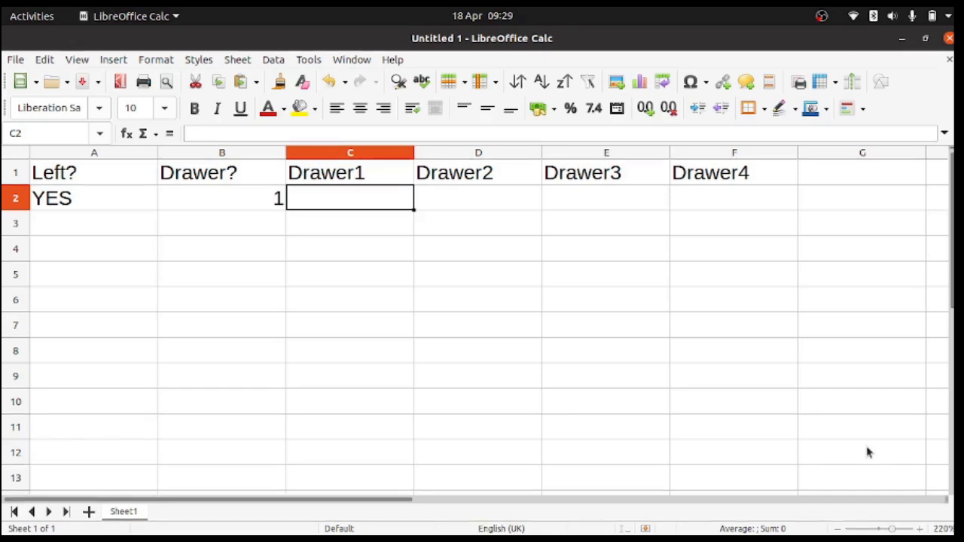
type("=if(")
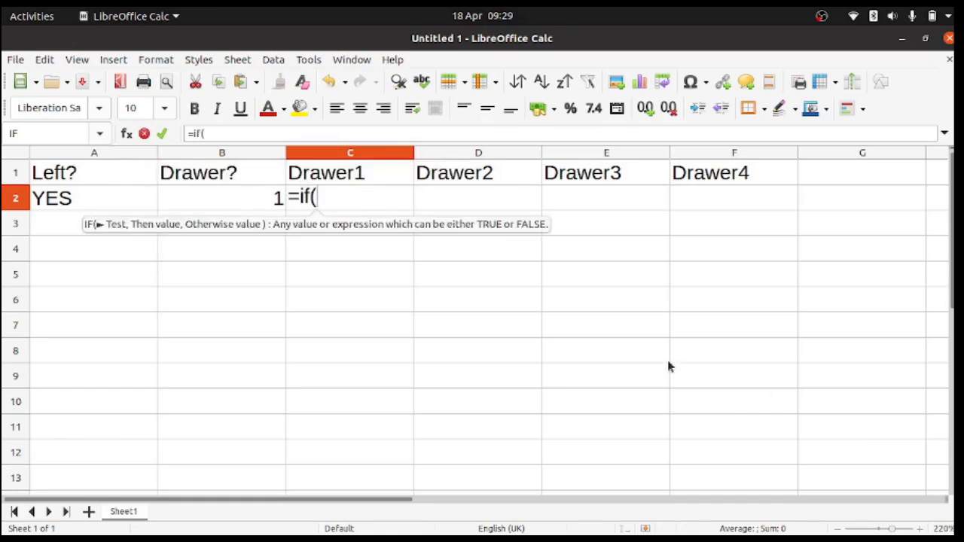
left_click(70, 198)
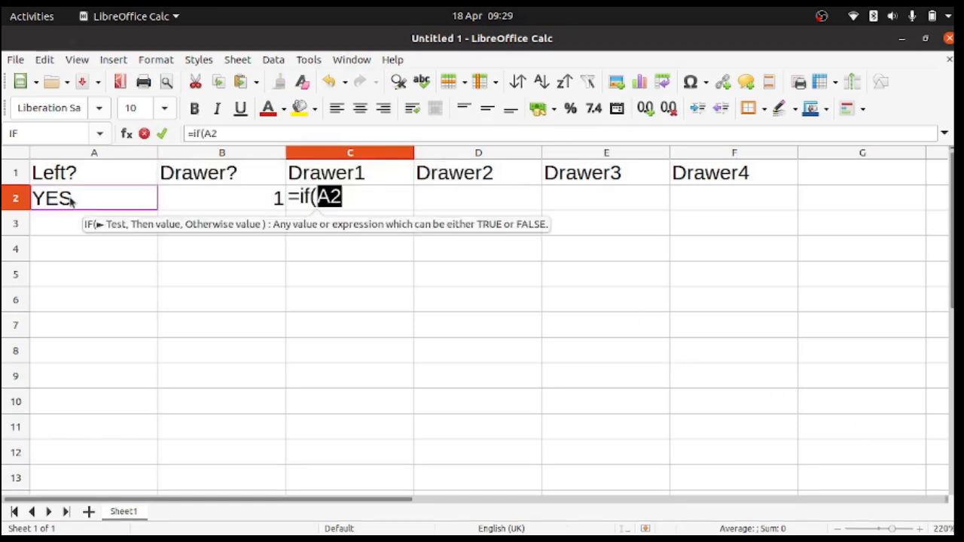
type("=\"YES\"")
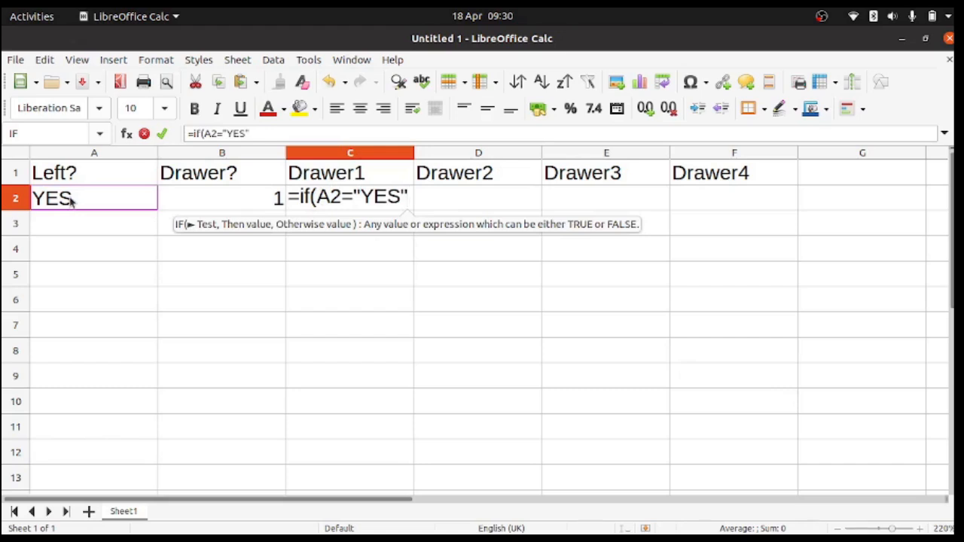
type(",")
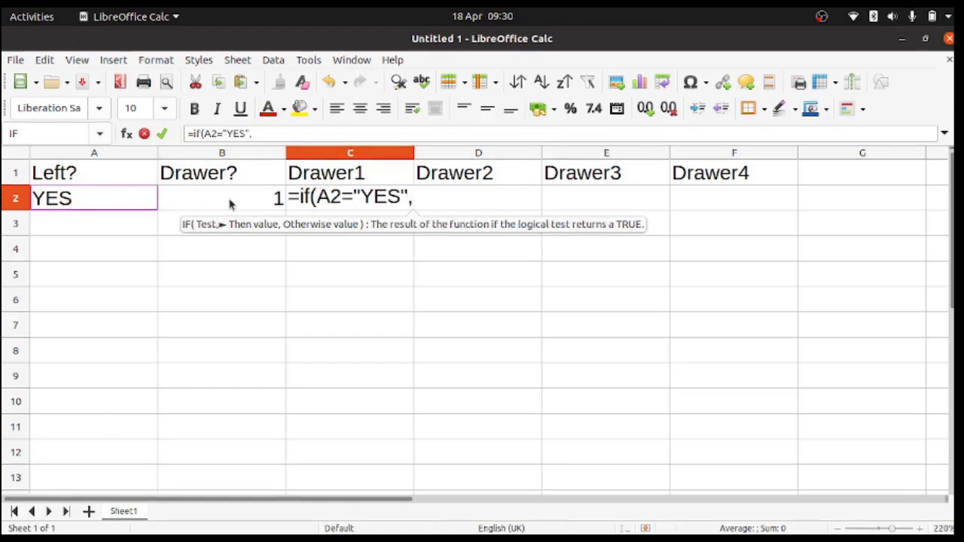
type("if")
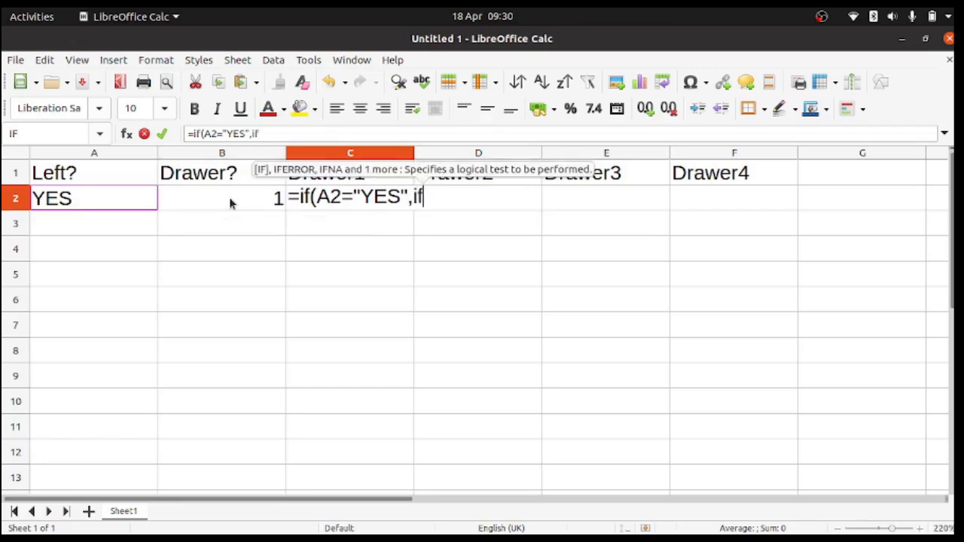
type("(")
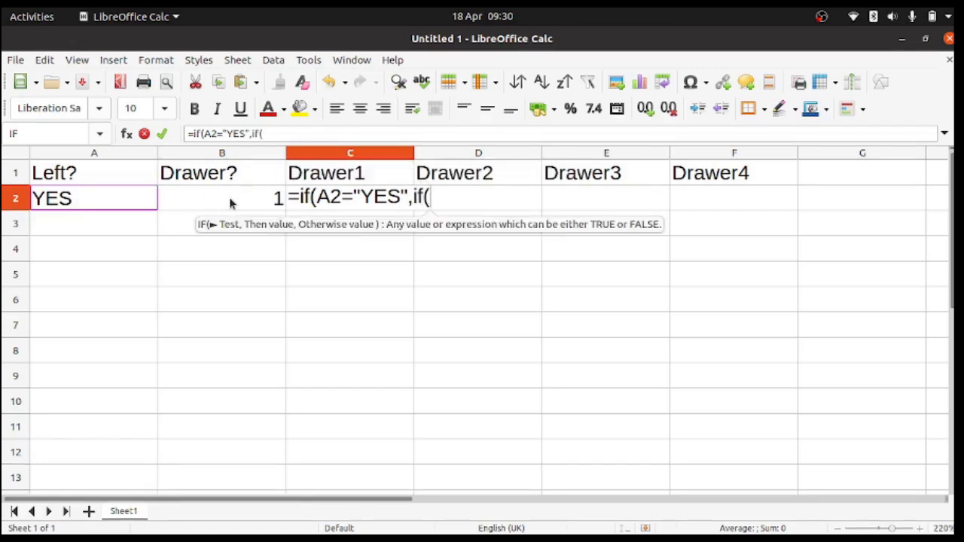
left_click(229, 203)
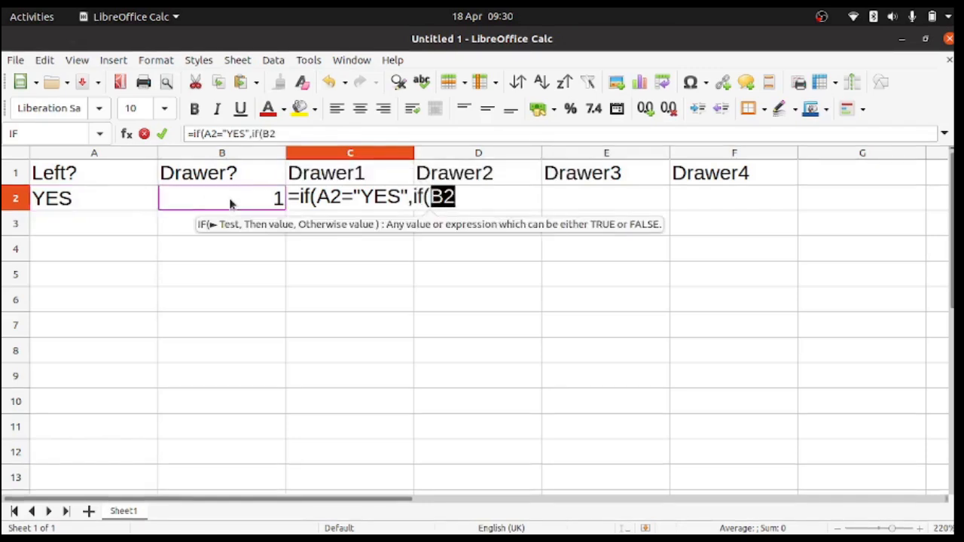
type("=1,")
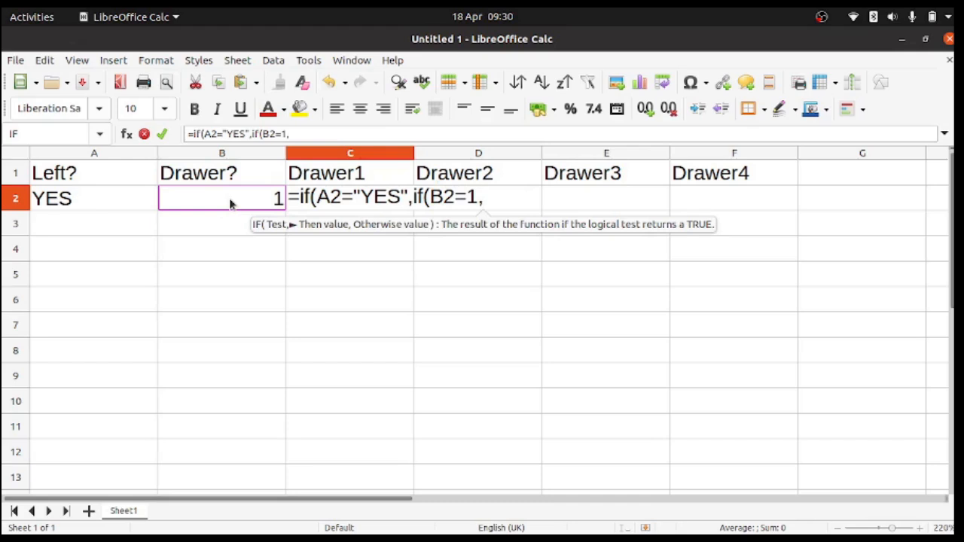
type("1,0")
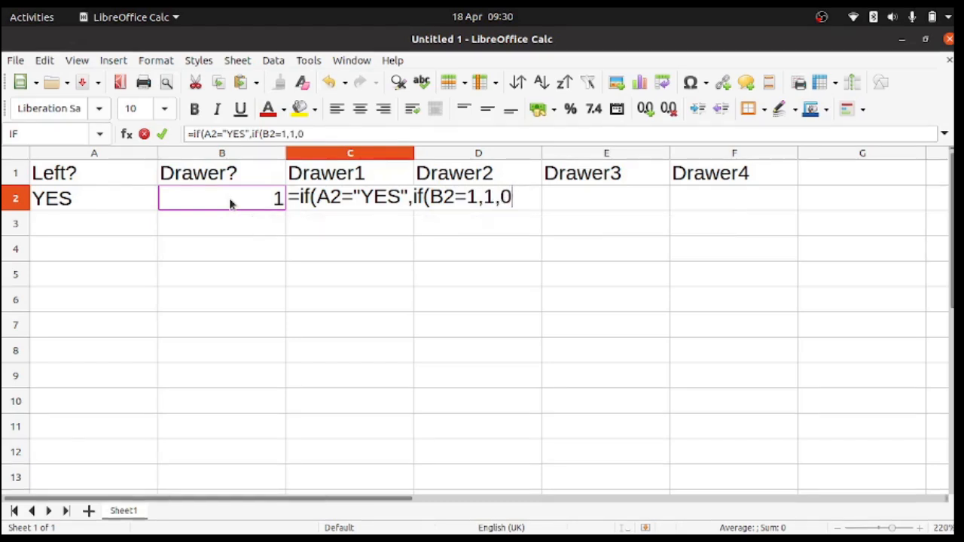
type(")")
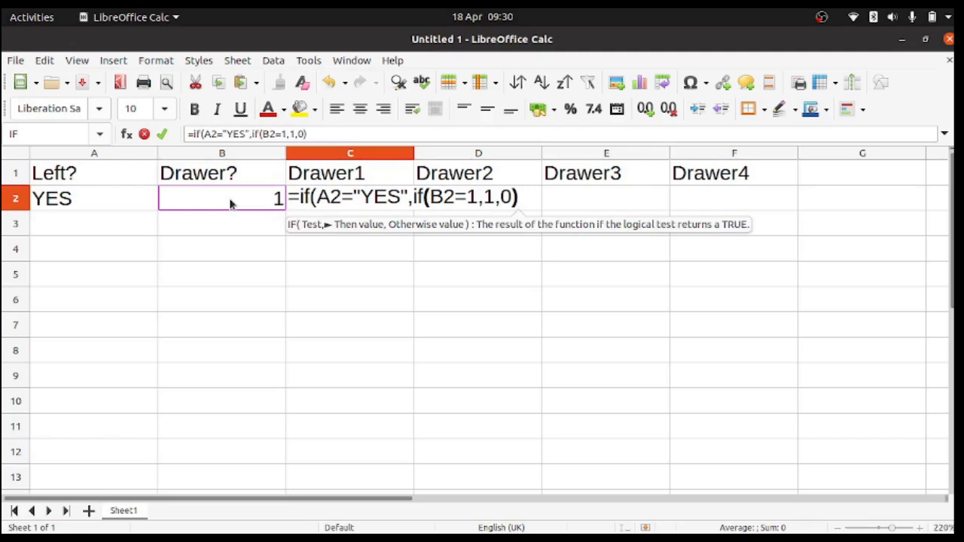
type(",")
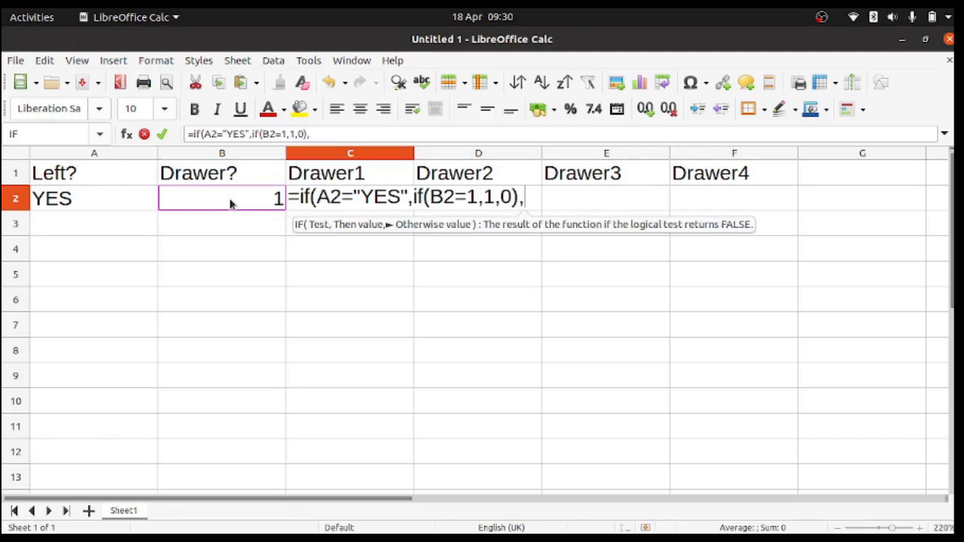
type("0")
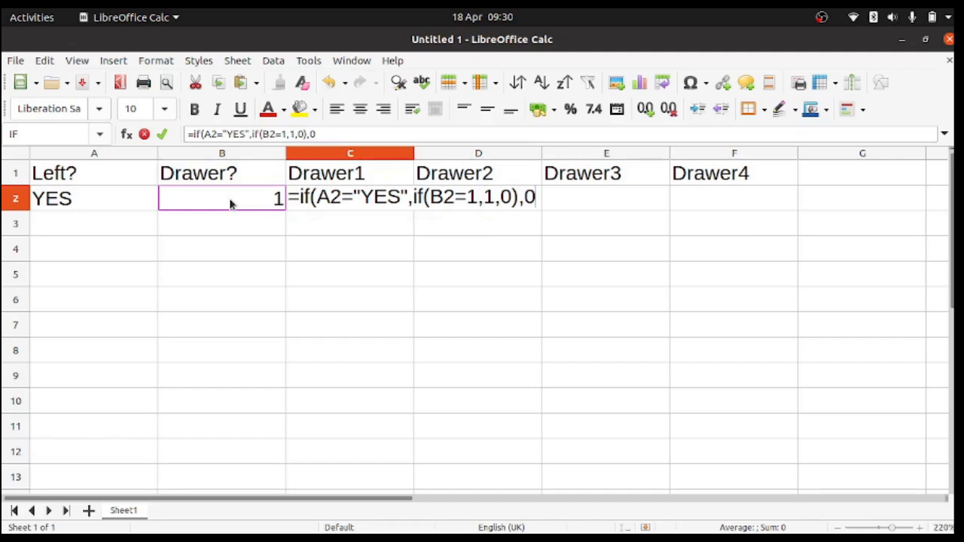
type(")")
key("Return")
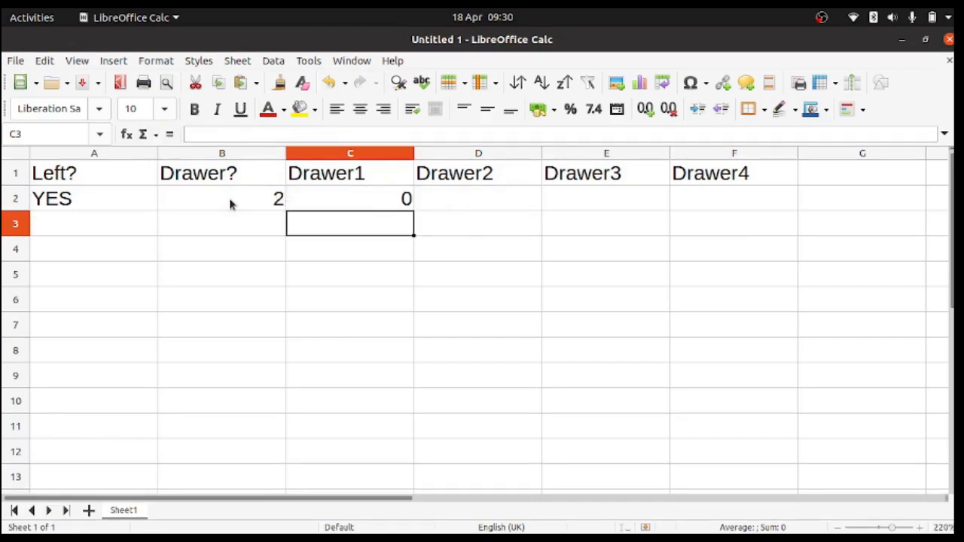
Step: Compare the drawer number in cell B2 with the Drawer1 formula's result in cell C2
key("Up")
key("Left")
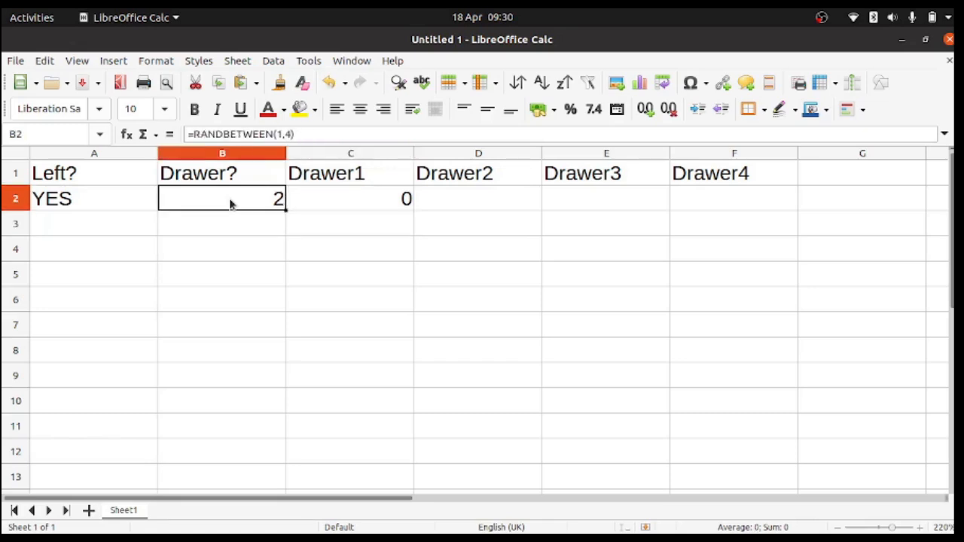
key("Right")
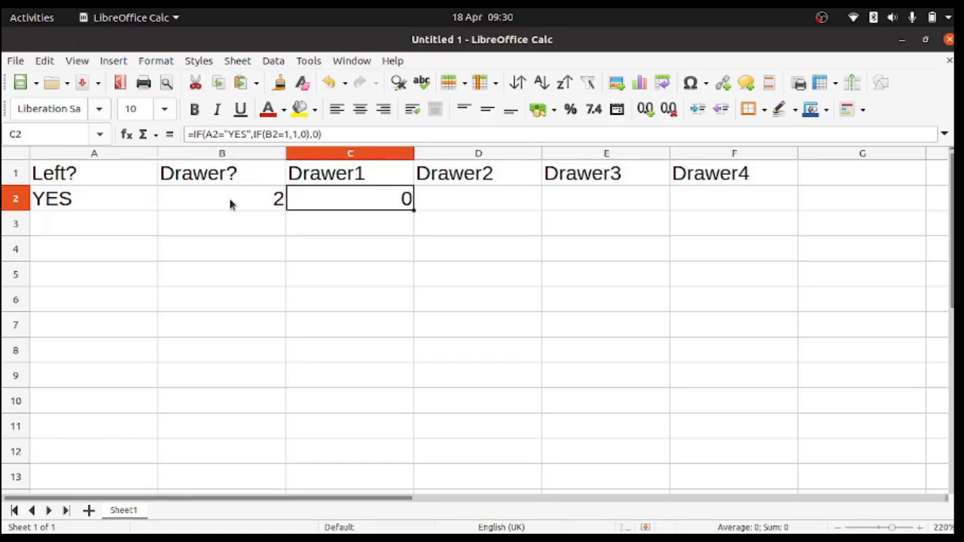
key("Left")
key("Right")
key("Left")
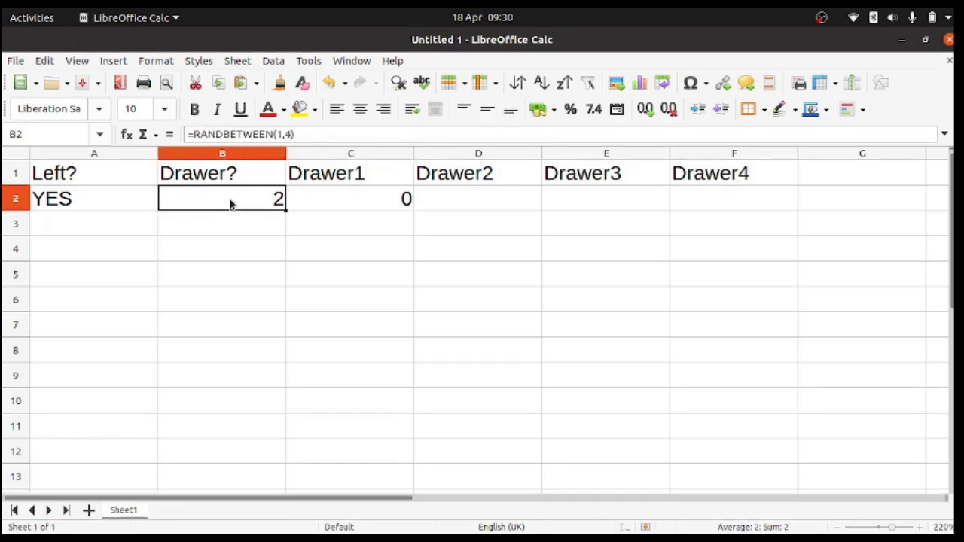
key("Right")
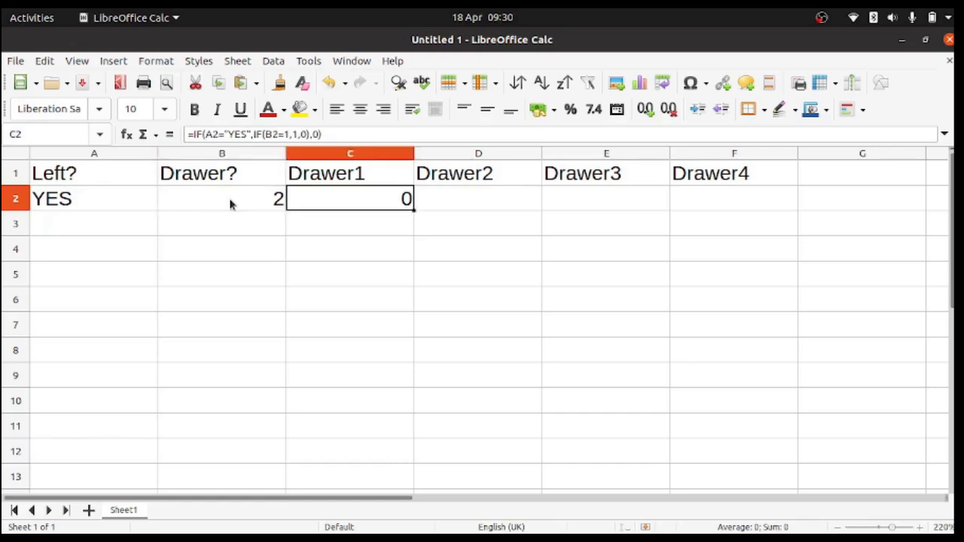
Step: Enter the formula =if(A2="YES",if(B2=2,1,0),0) in cell D2, under the Drawer2 heading
key("Right")
type("=")
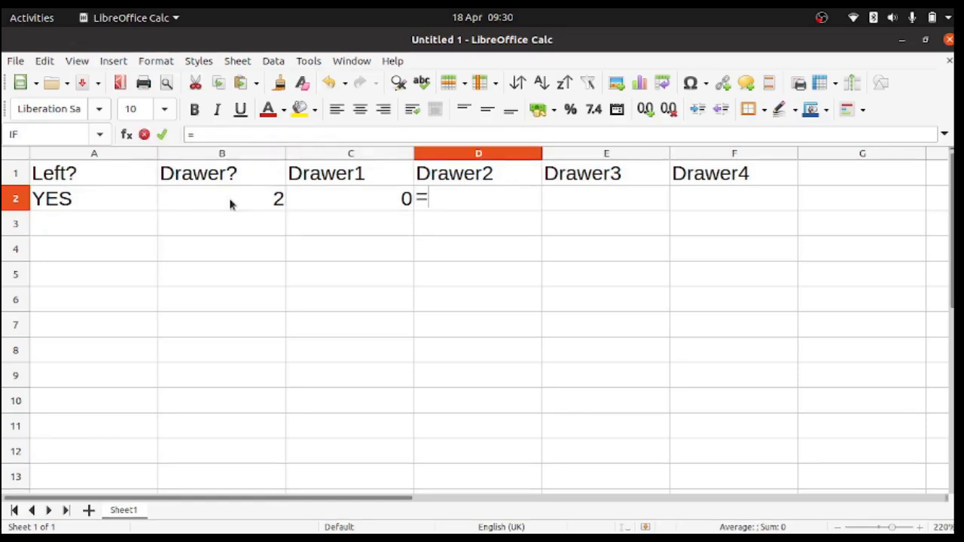
type("if(")
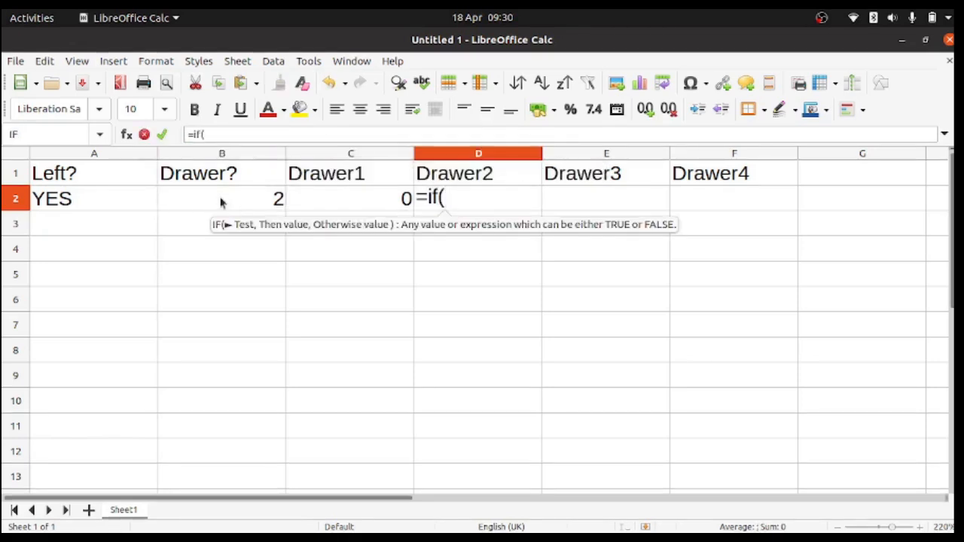
left_click(105, 200)
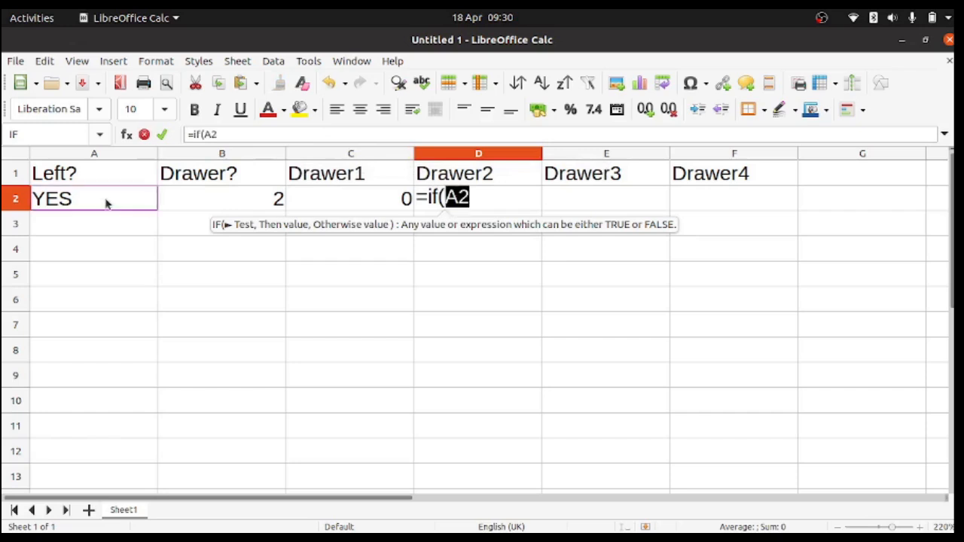
type("=\"YES\"")
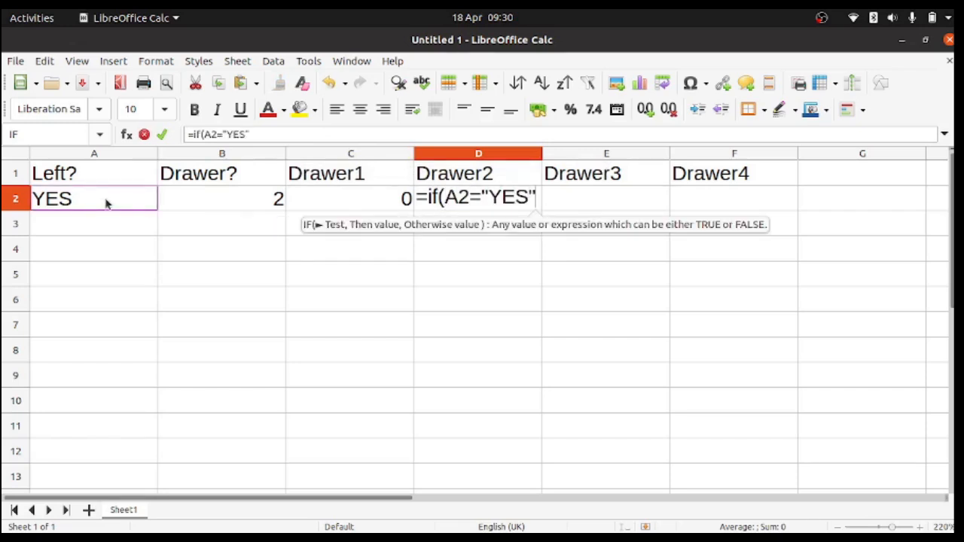
type(",")
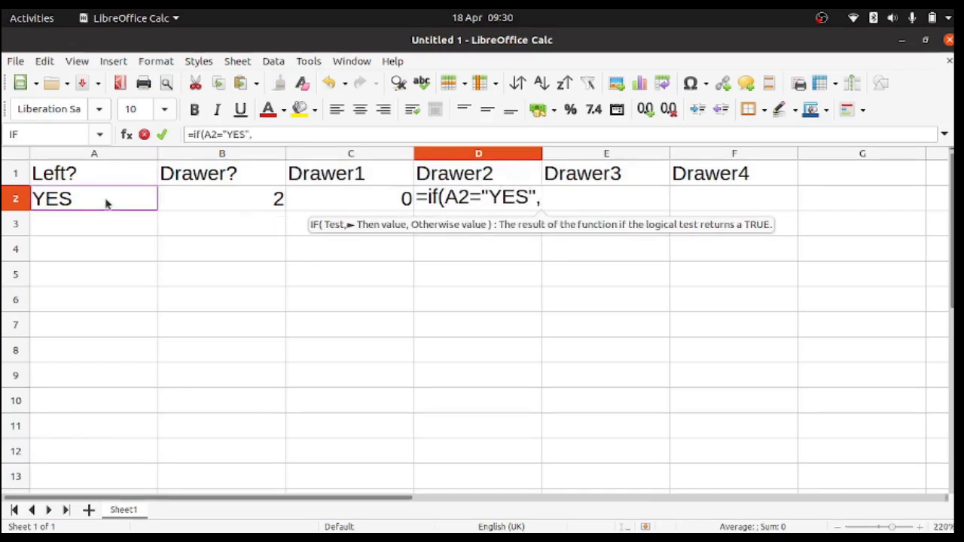
type("if(")
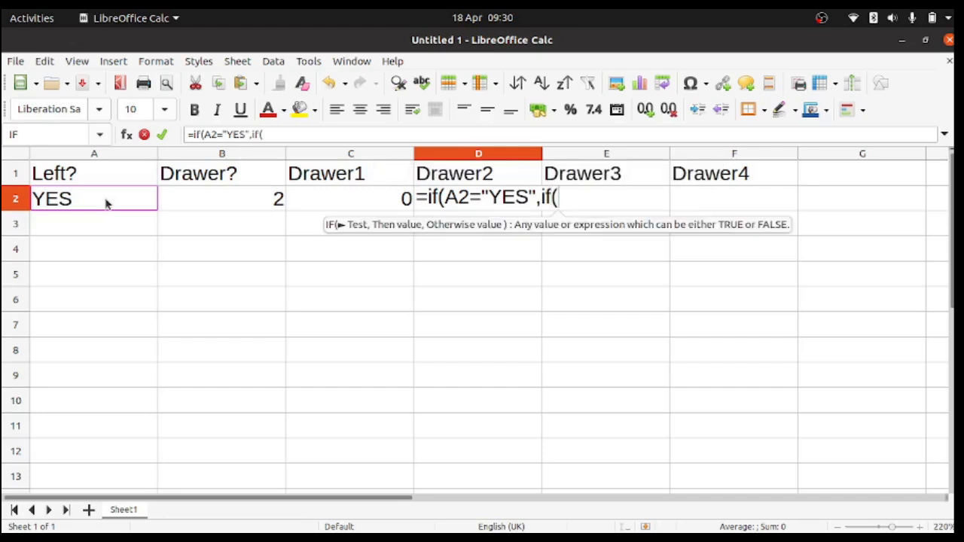
left_click(212, 208)
type("=")
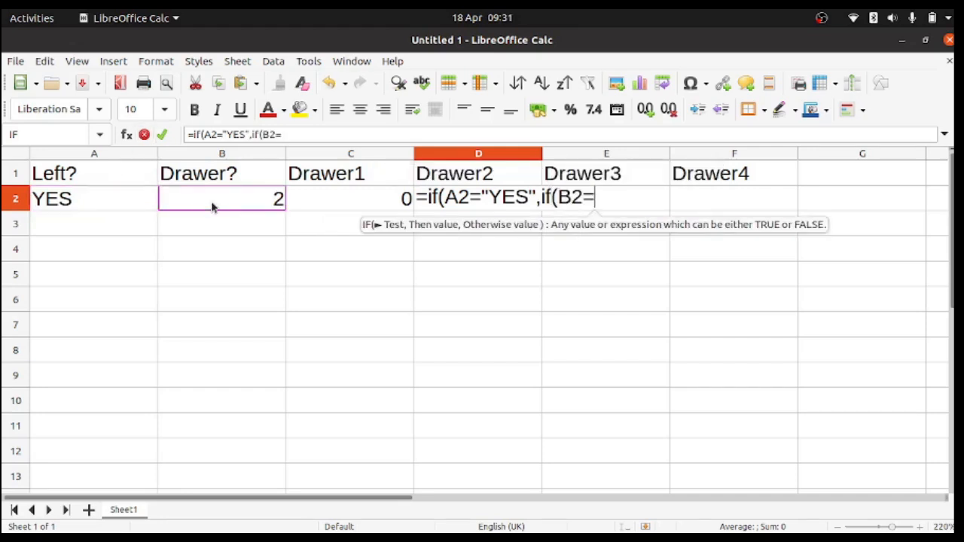
type("2,")
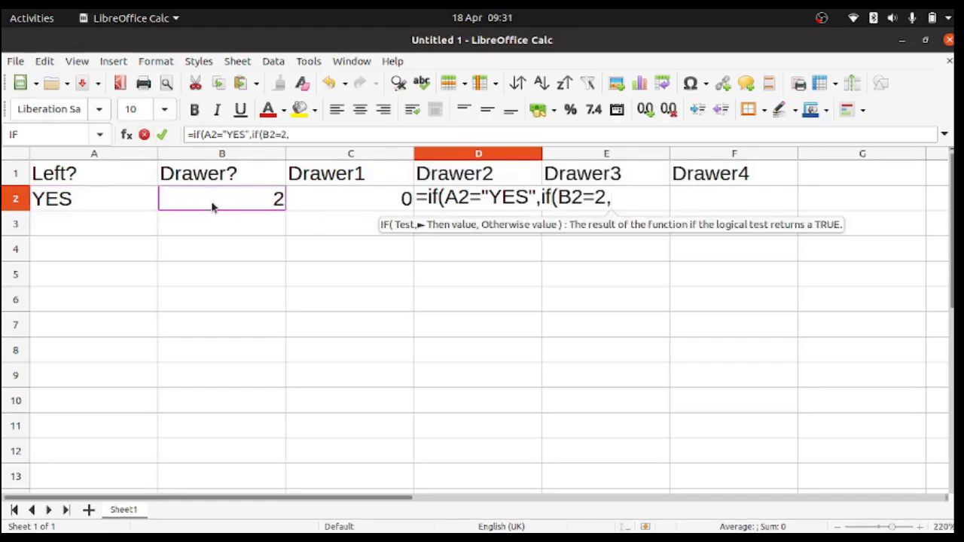
type("1,0")
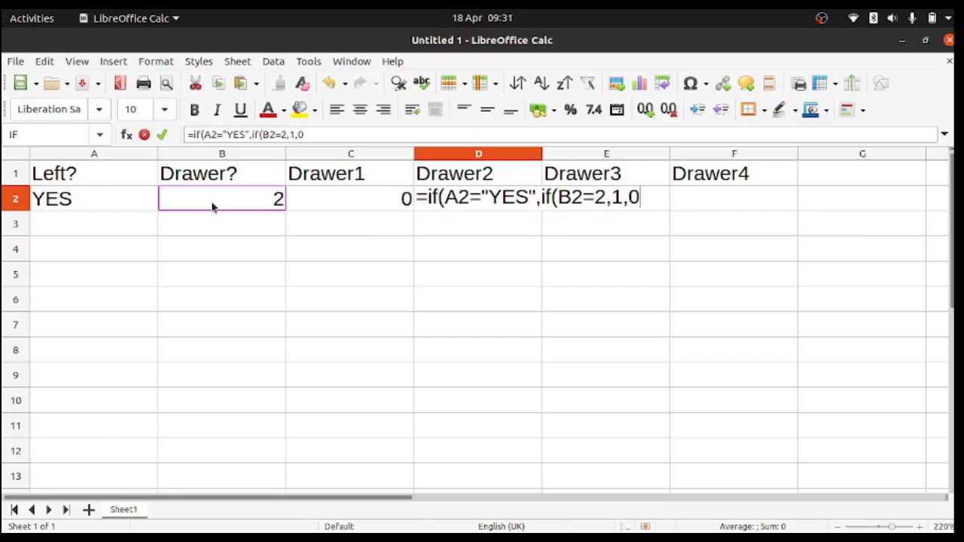
type(")")
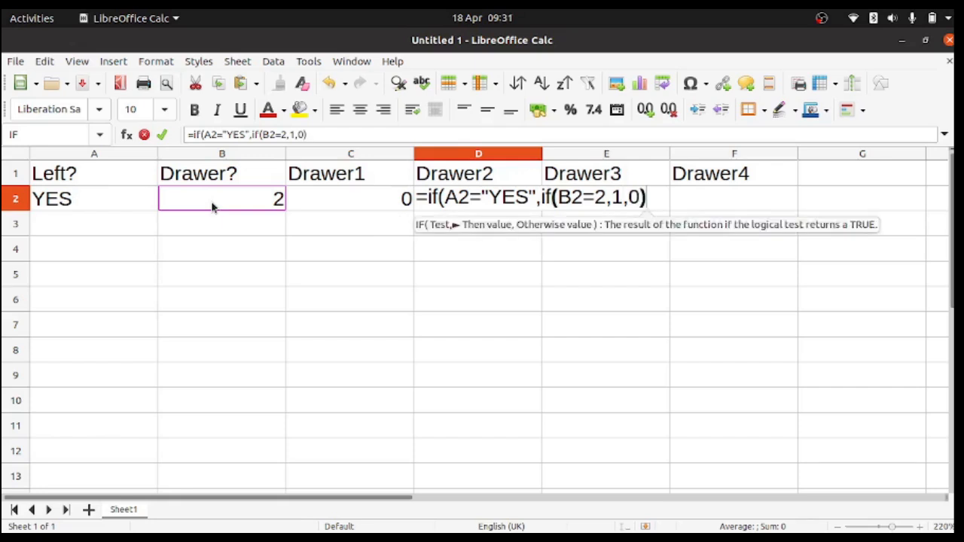
type(",")
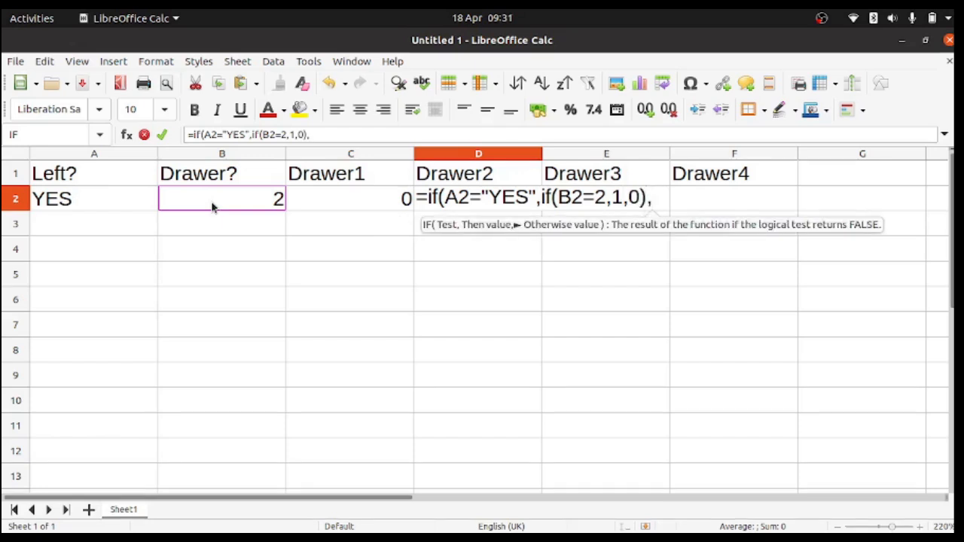
type("0)")
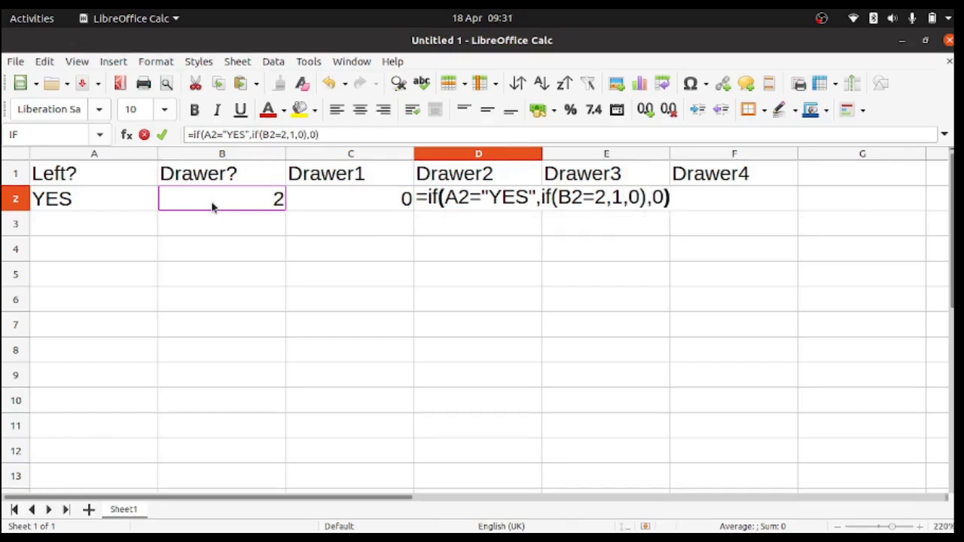
key("Return")
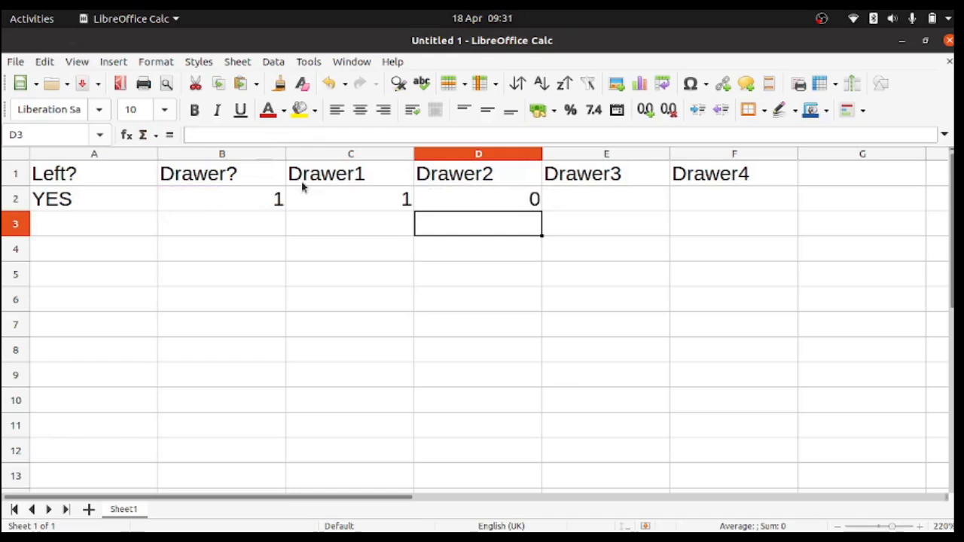
Step: Enter the formula =if(A2="YES",if(B2=3,1,0),0) in cell E2, under the Drawer3 heading
key("Up")
key("Right")
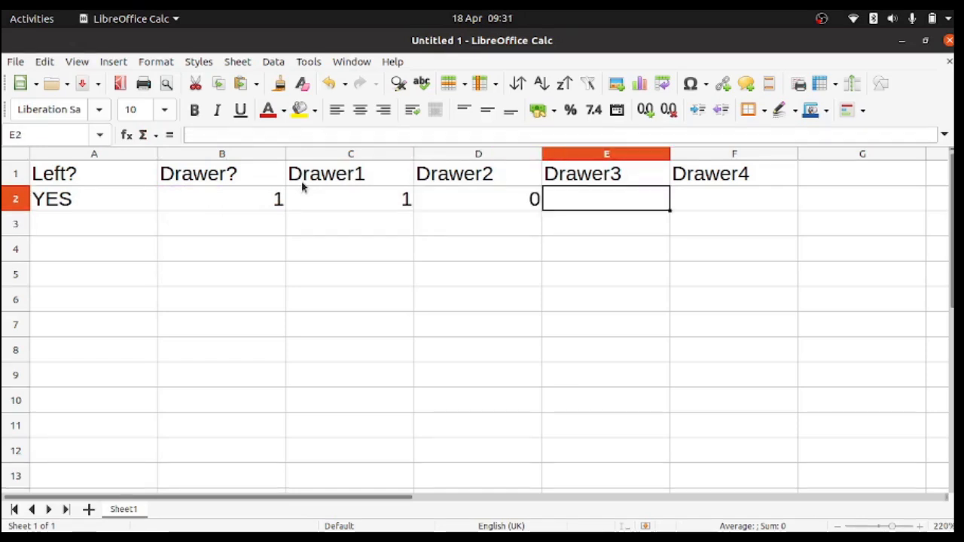
type("=if")
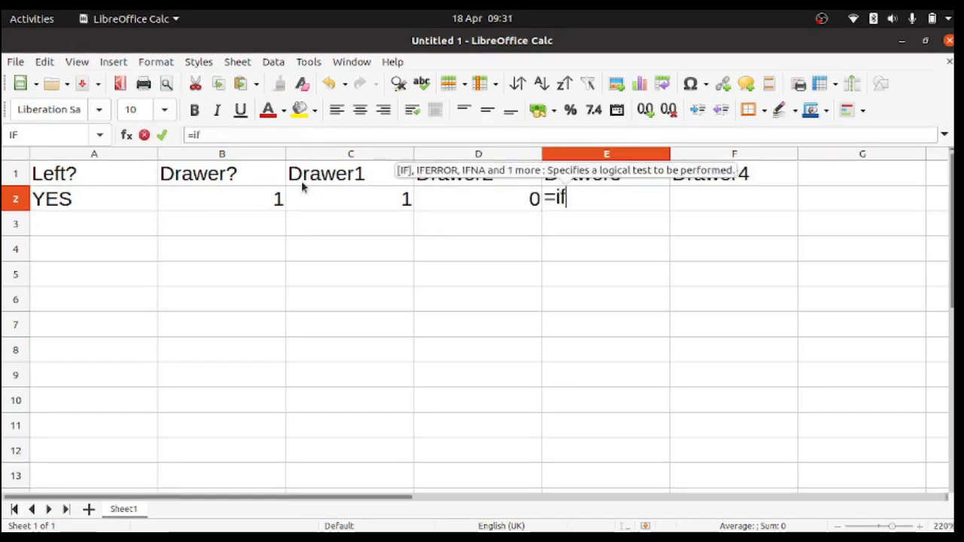
type("(")
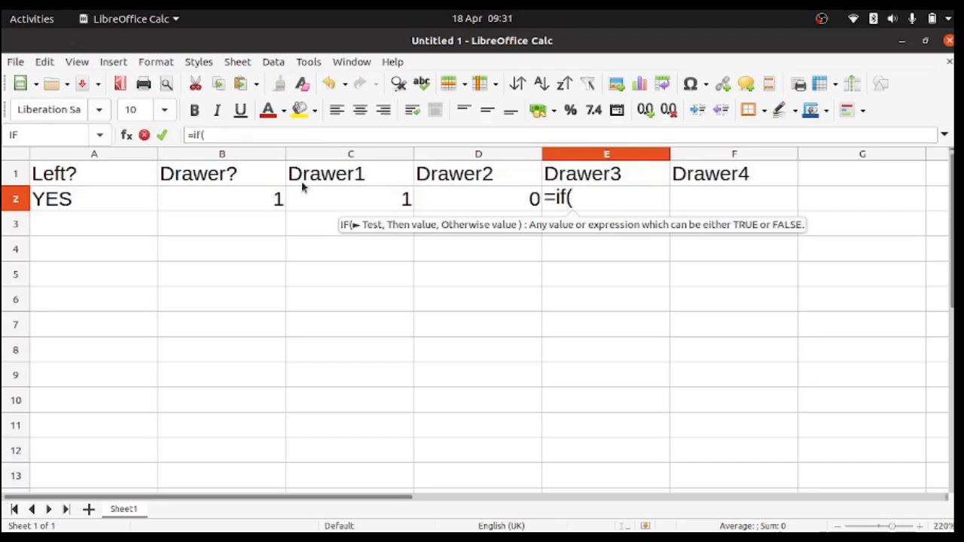
left_click(71, 198)
type("=")
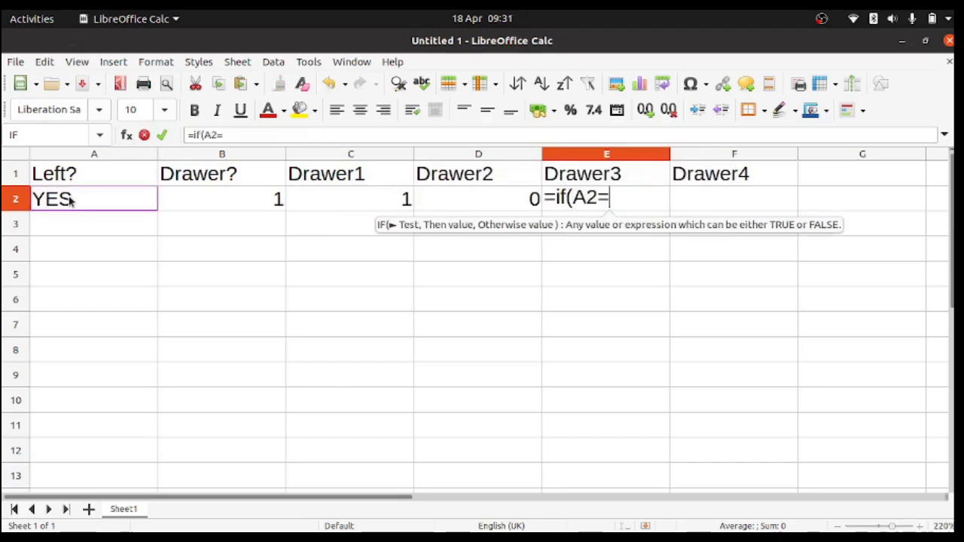
type("\"YES\"")
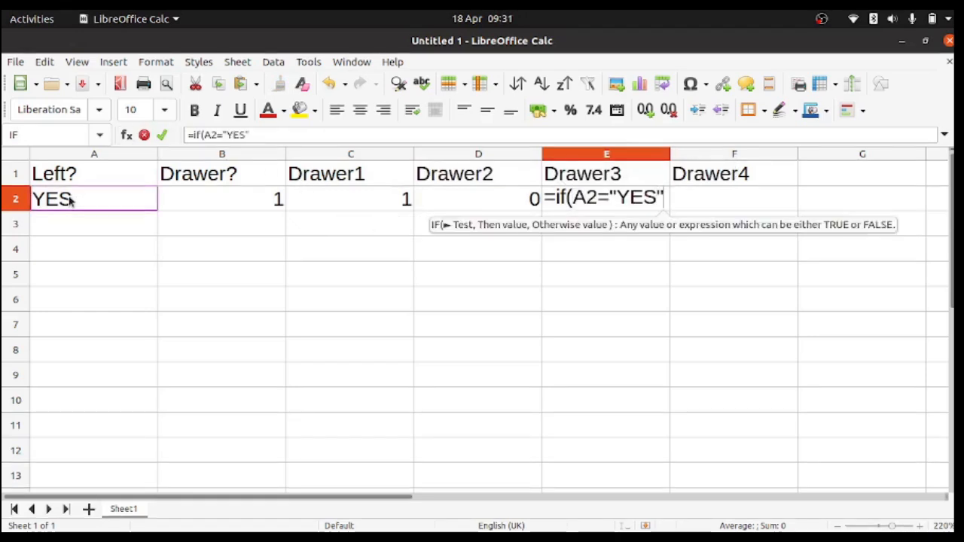
type(",")
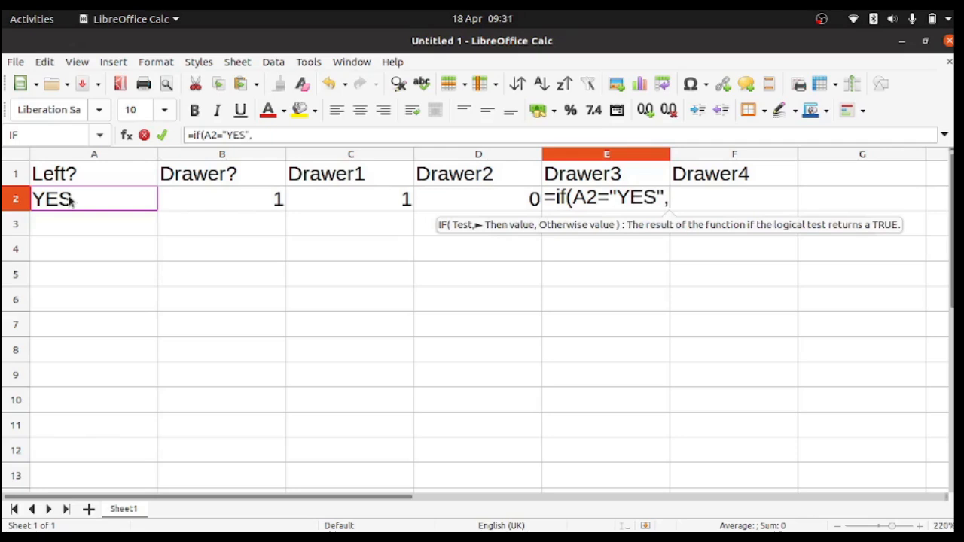
type("if(")
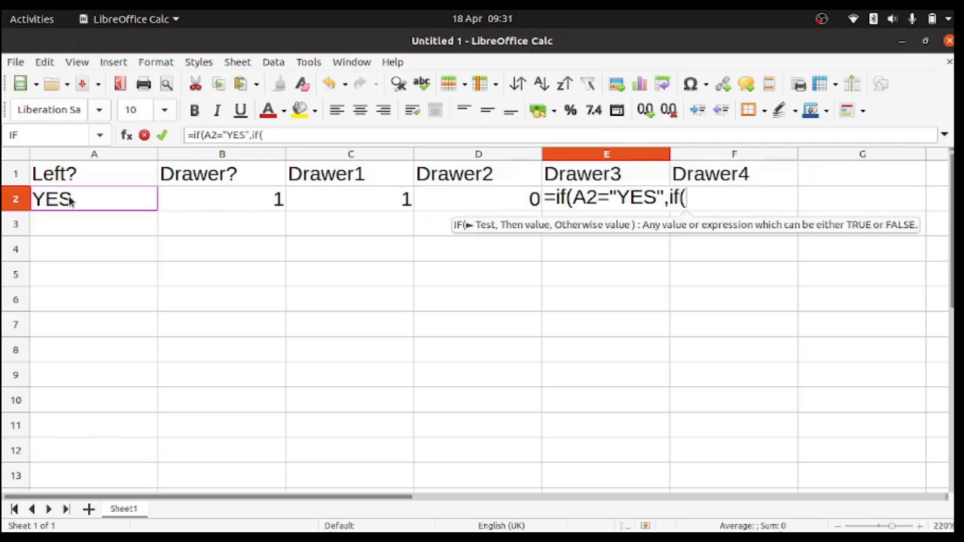
left_click(199, 205)
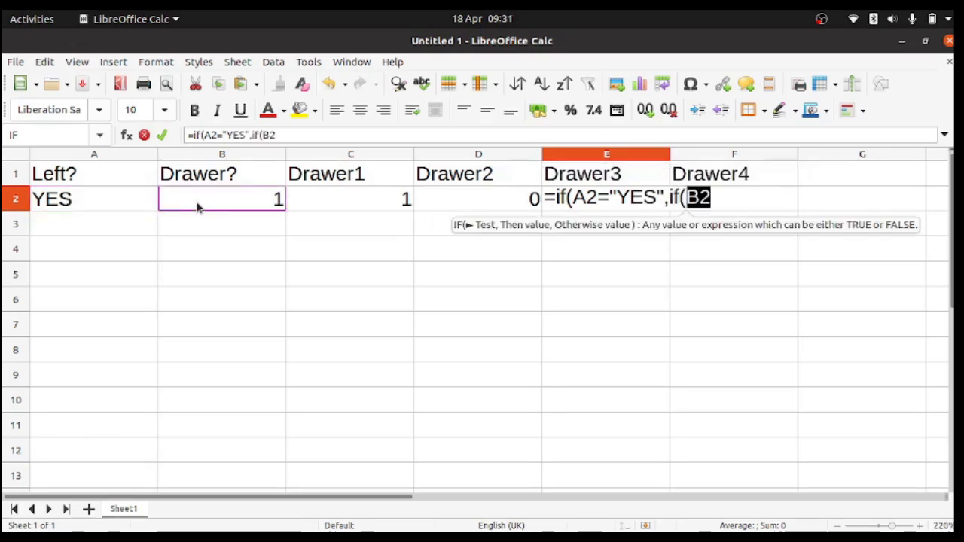
type("=")
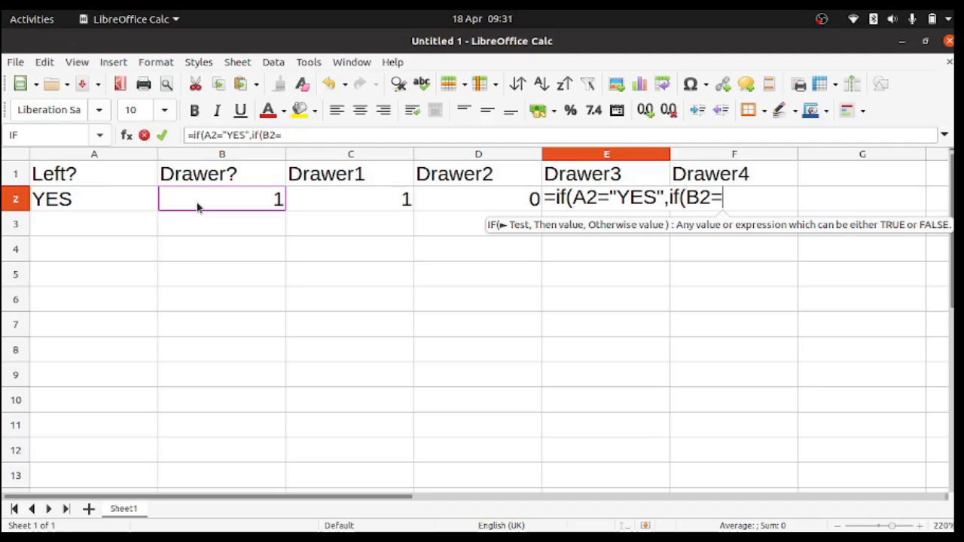
type("3")
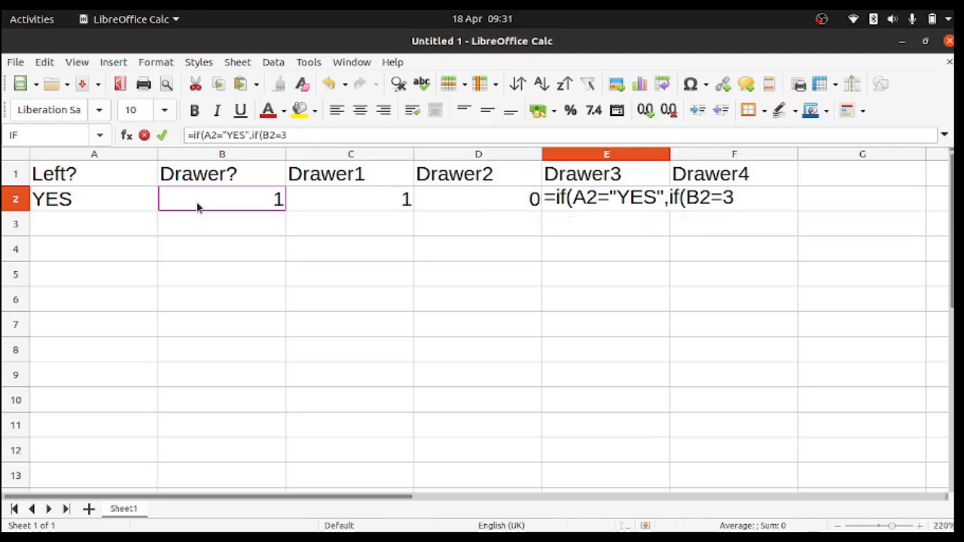
type(",")
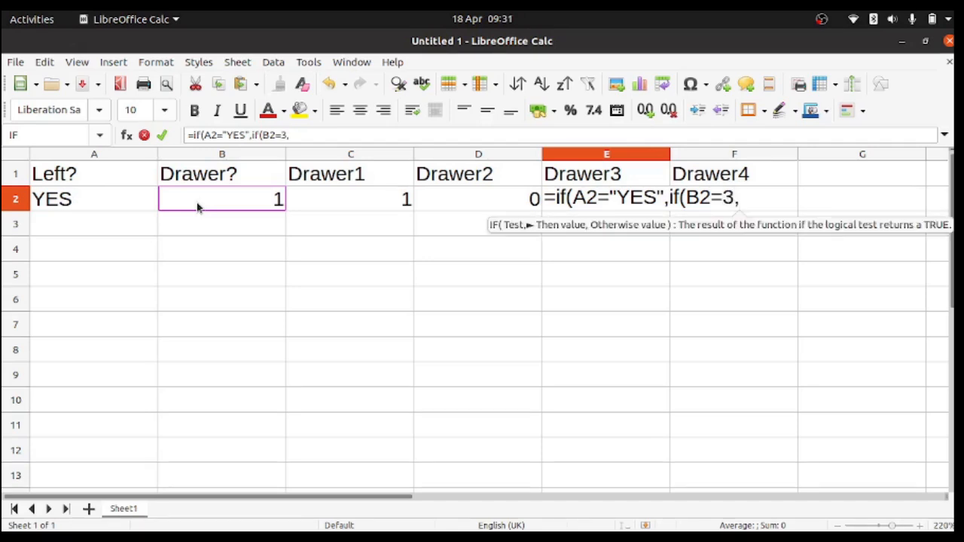
type("1,0)")
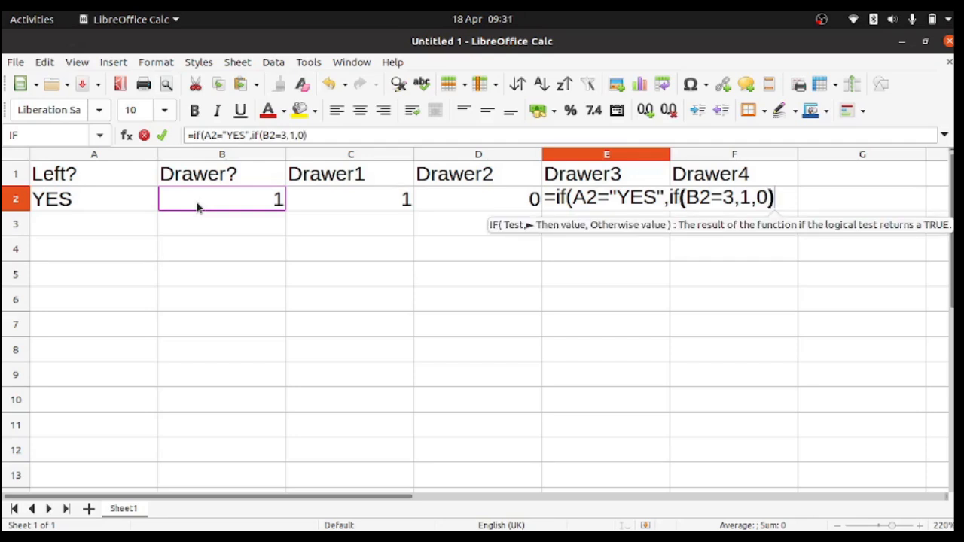
type(",0")
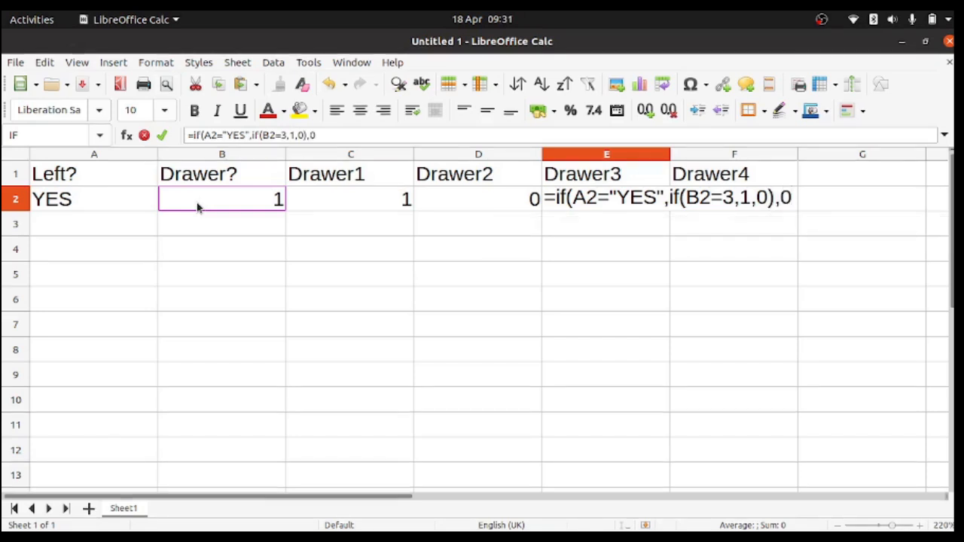
type(")")
key("Return")
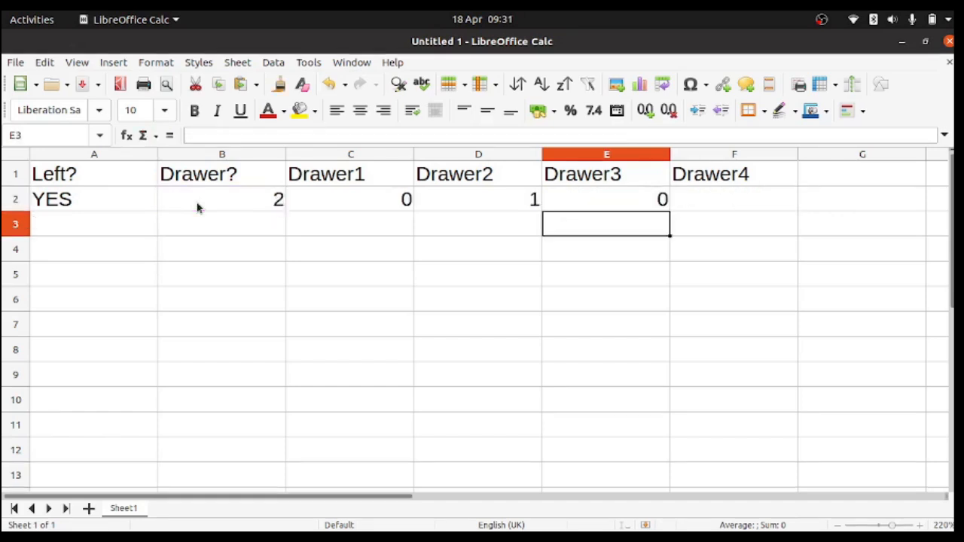
Step: Enter the formula =if(A2="YES",if(B2=4,1,0),0) in cell F2, under the Drawer4 heading
key("Up")
key("Right")
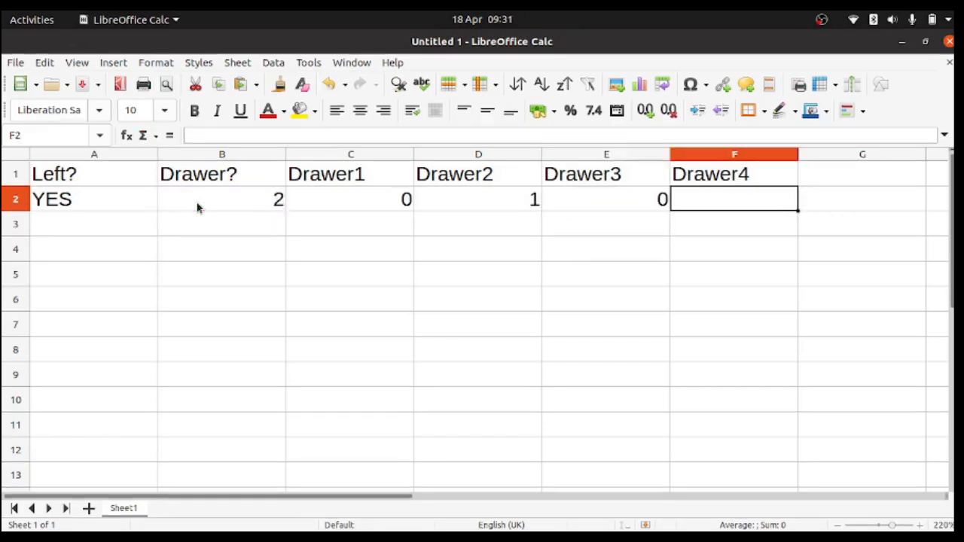
type("=")
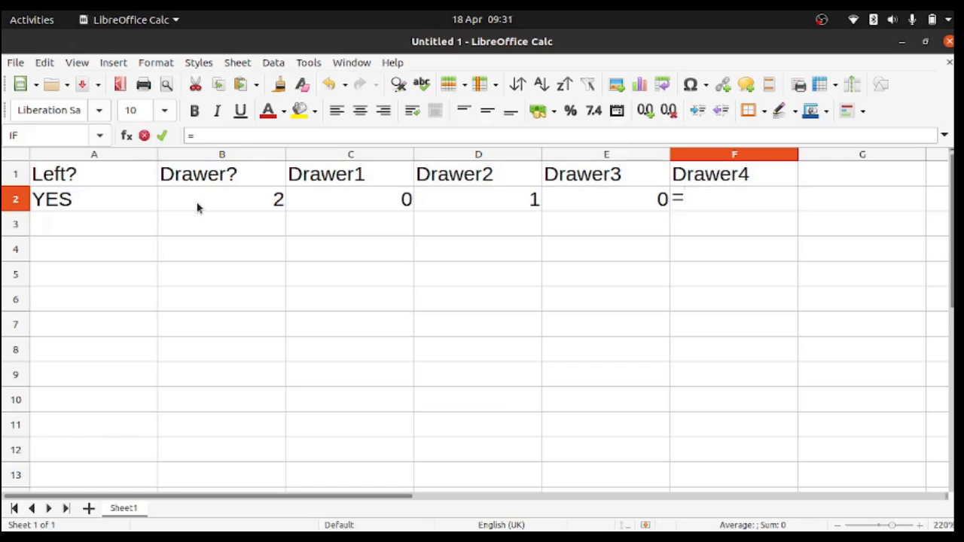
type("if(")
left_click(87, 213)
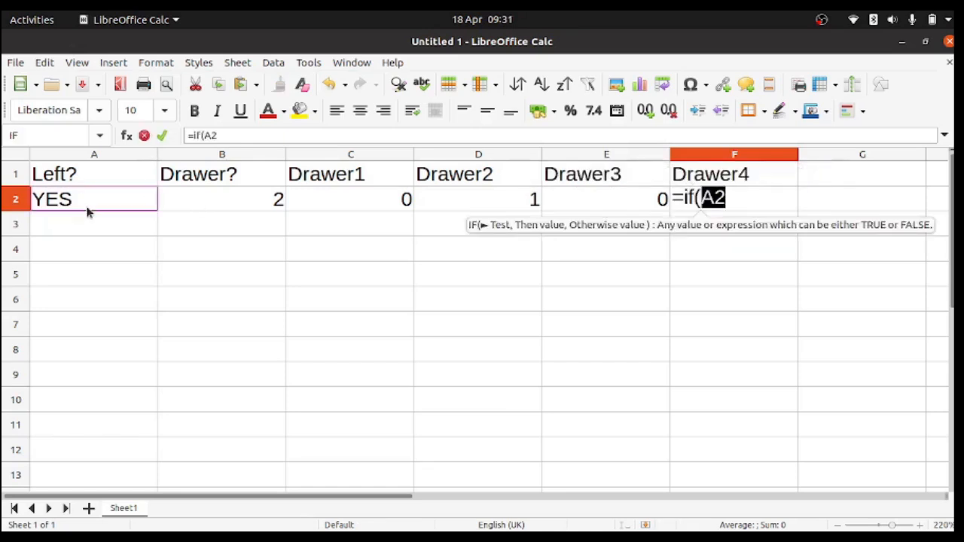
type("=\"Y")
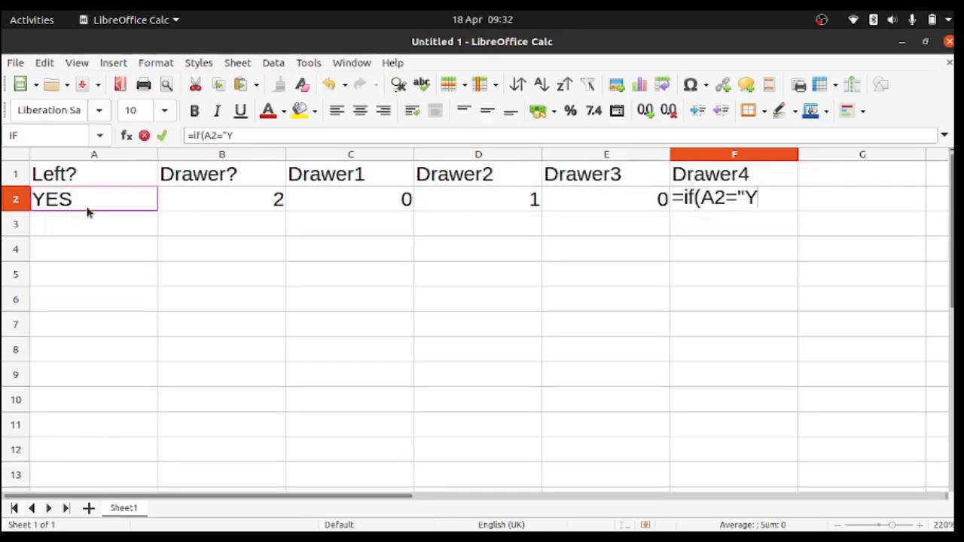
type("ES\",")
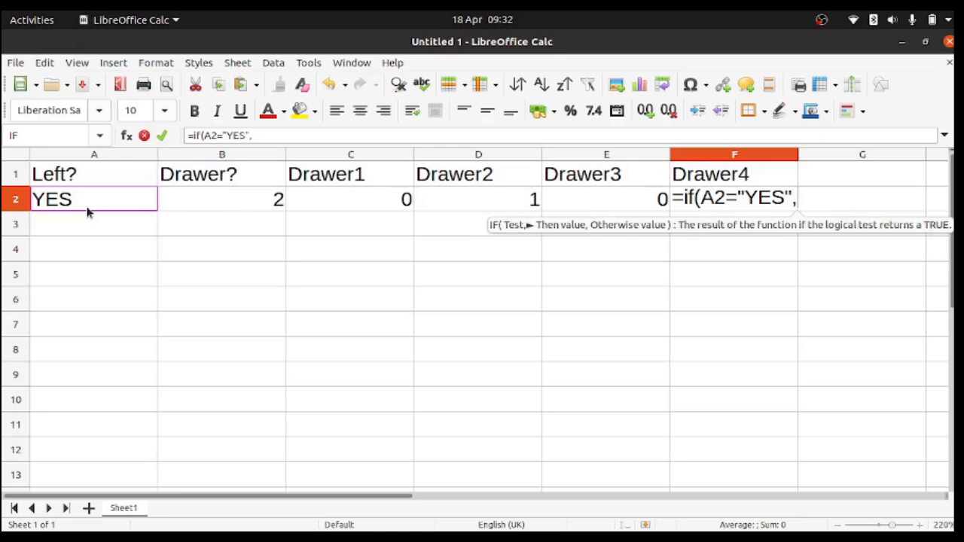
type("if(")
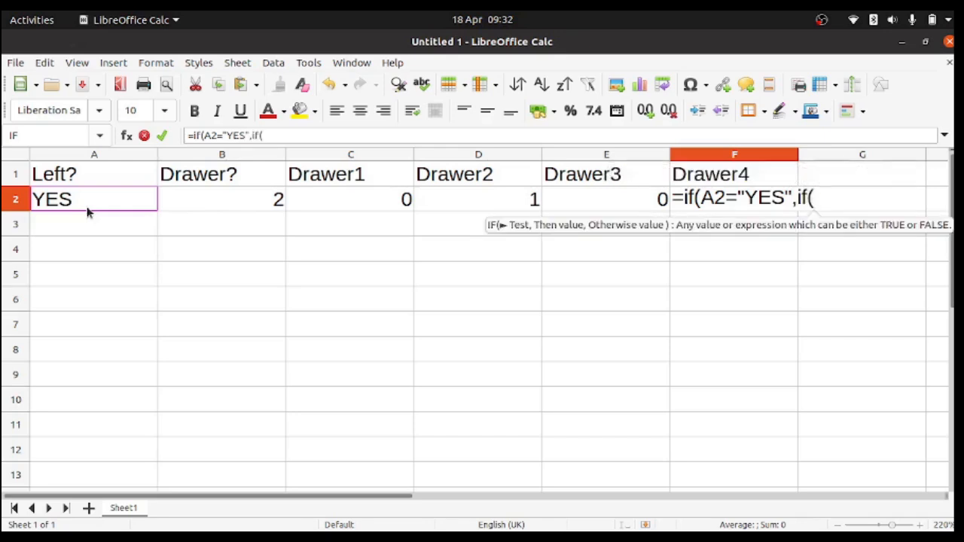
left_click(189, 201)
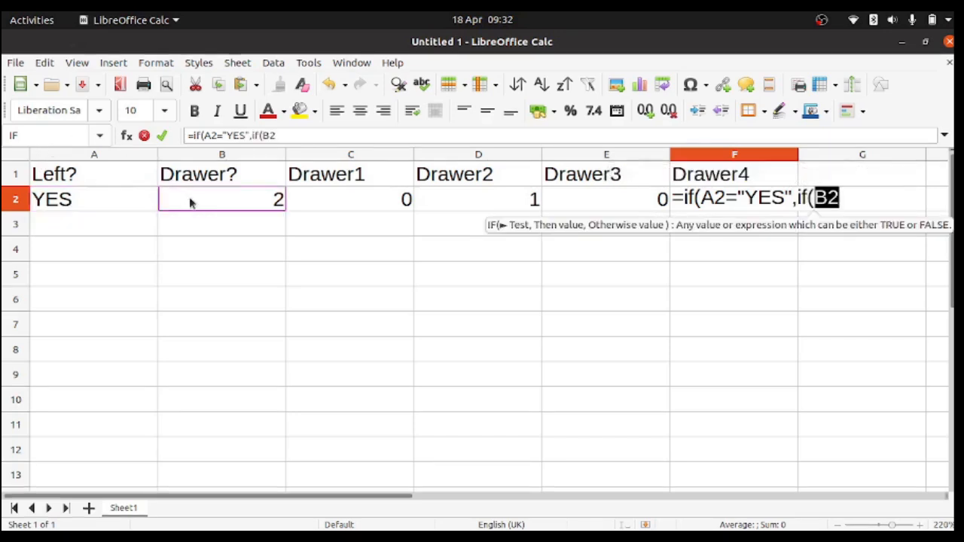
type("=")
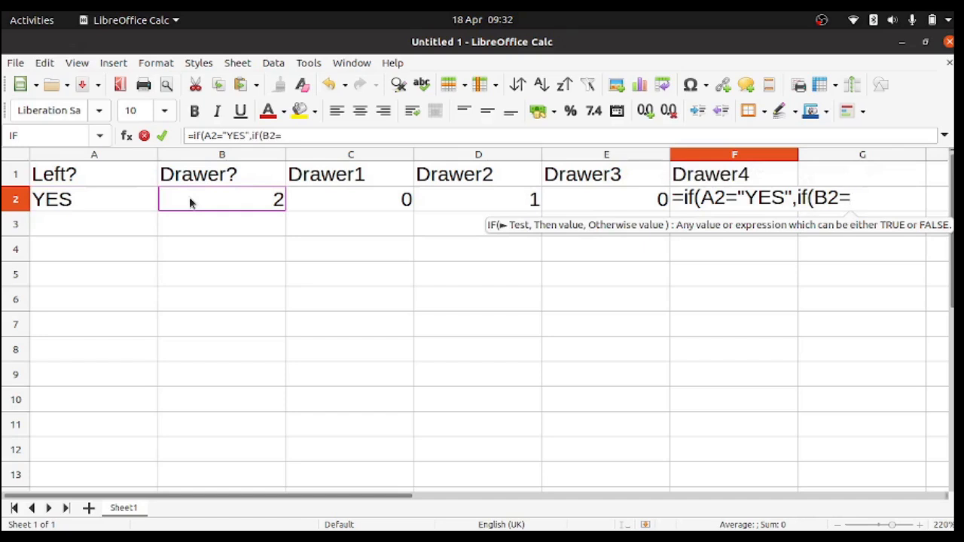
type("4,1,")
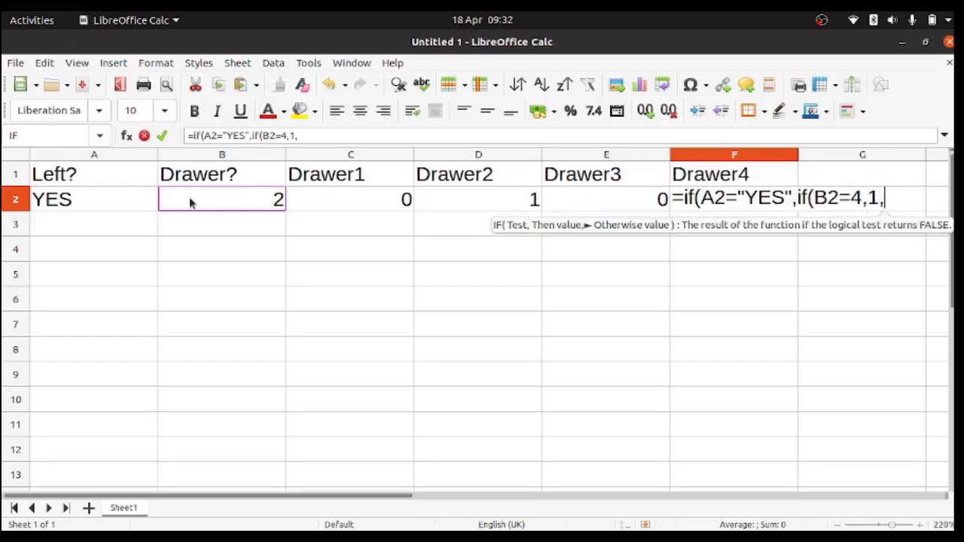
type("0),")
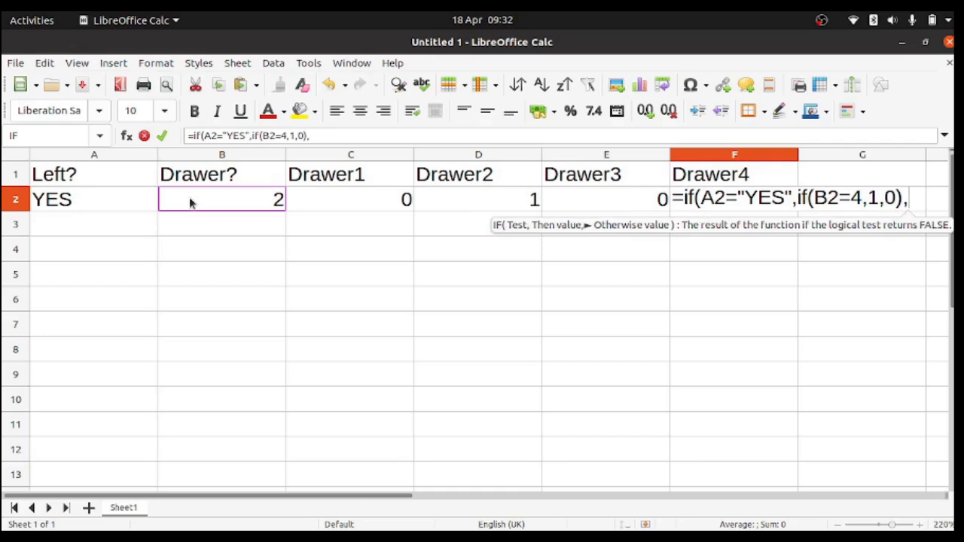
type("0)")
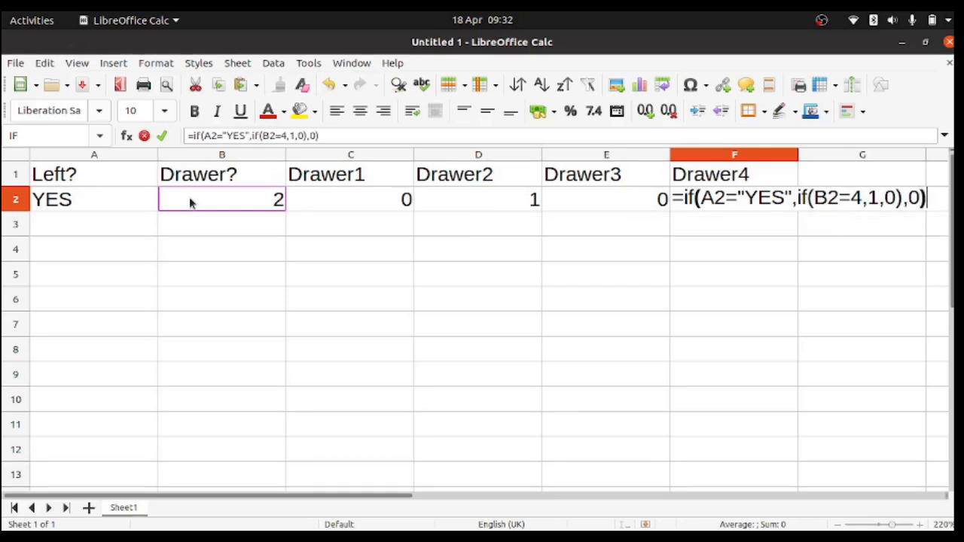
key("Return")
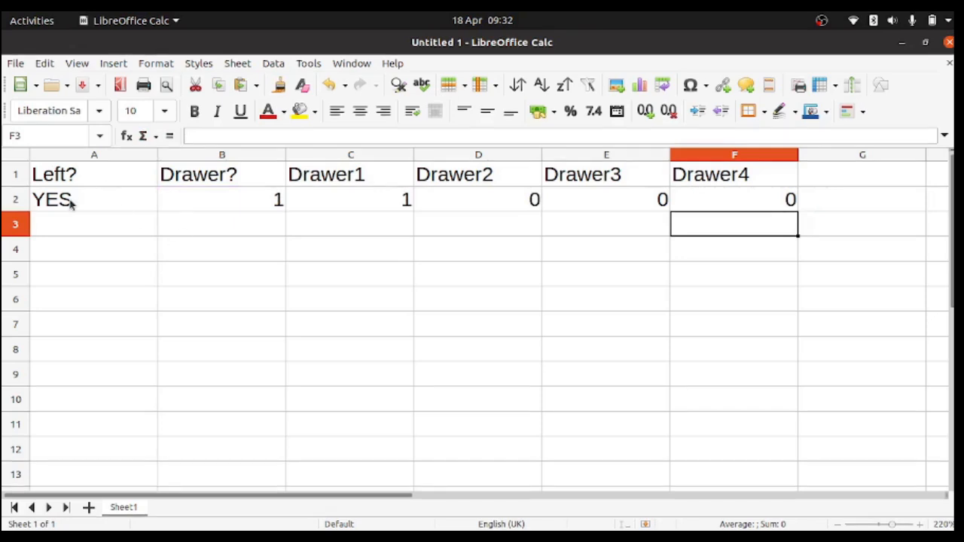
Step: Review the contents of row 2 cell by cell, from the Left? value in A2 across to the Drawer4 formula in F2
left_click(70, 201)
left_click(197, 198)
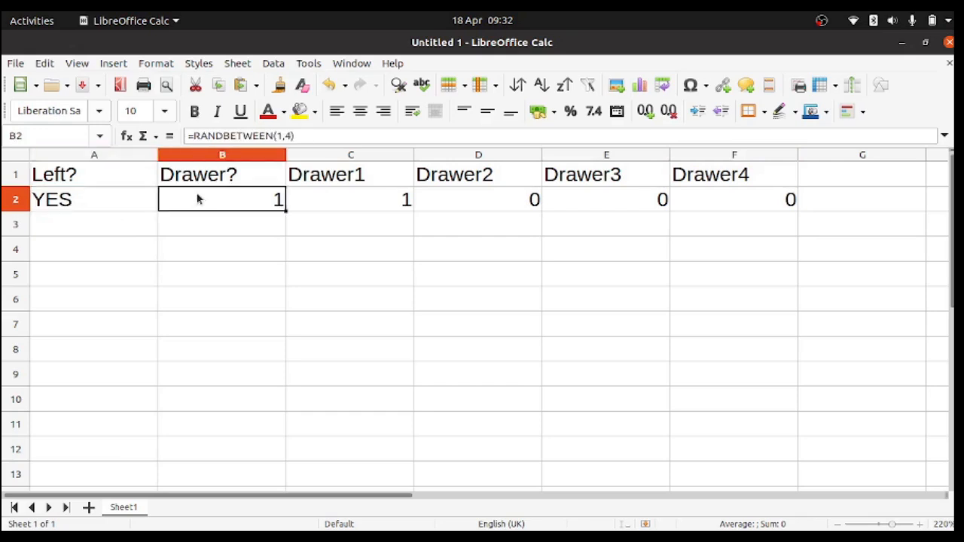
left_click(331, 199)
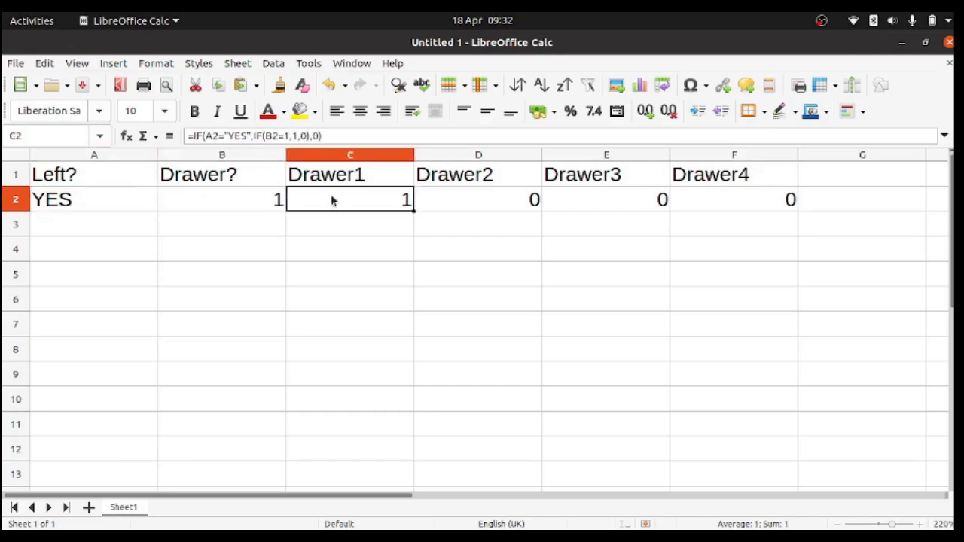
key("Right")
key("Right")
key("Right")
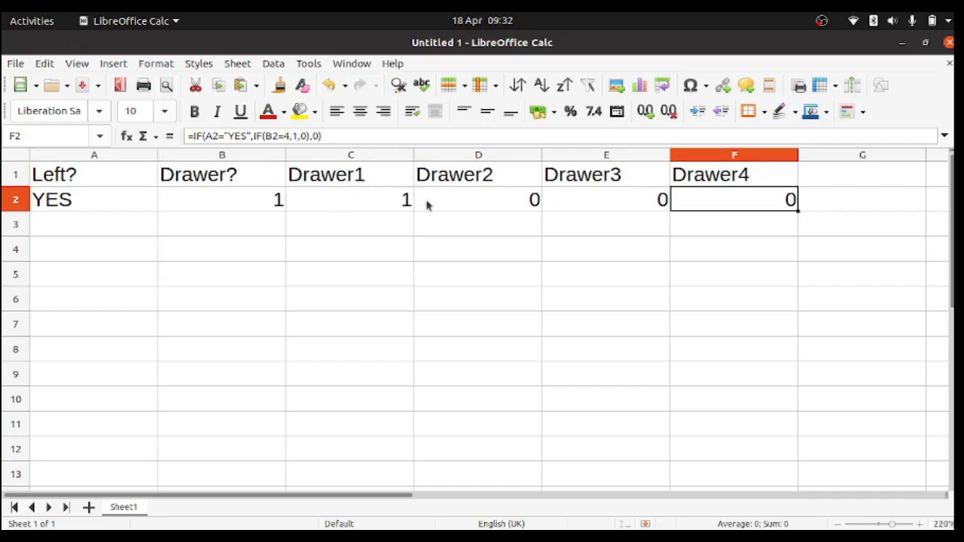
Step: Examine the then and otherwise values of both nested IF functions in cell F2's formula, leaving the formula as it is
double_click(710, 202)
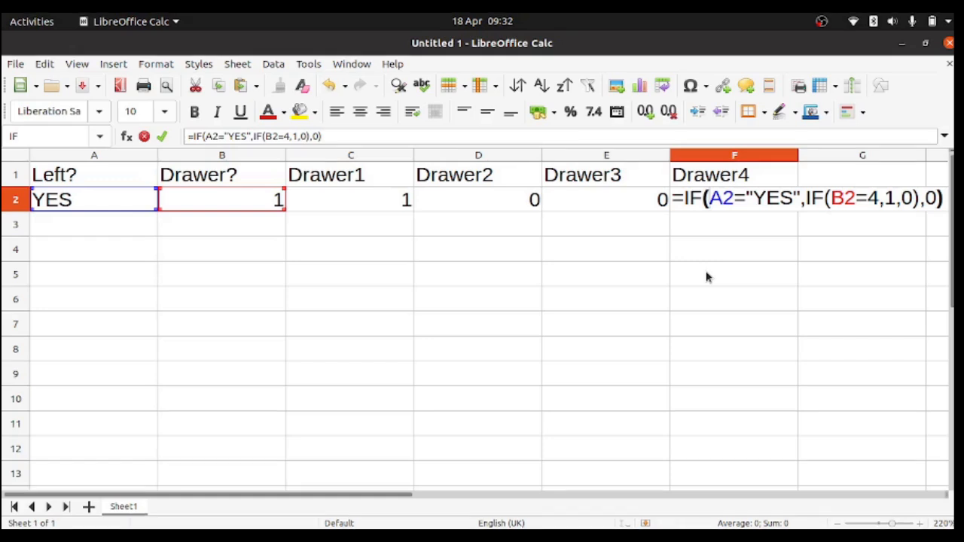
double_click(888, 198)
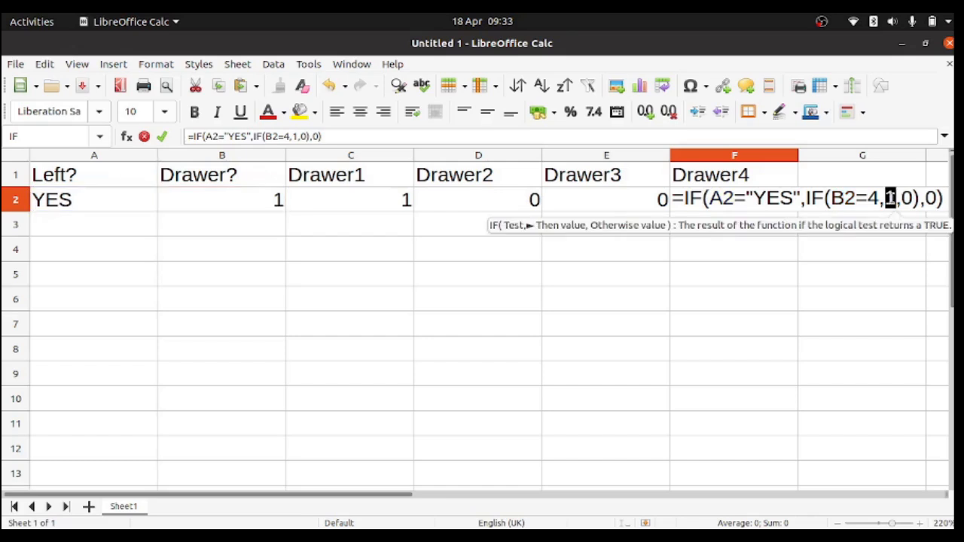
left_click(901, 198)
double_click(907, 198)
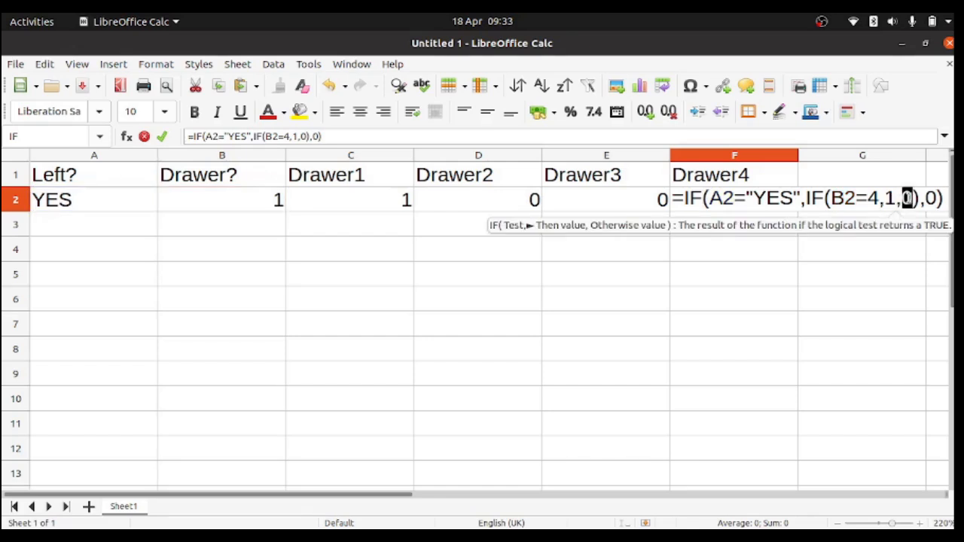
double_click(931, 198)
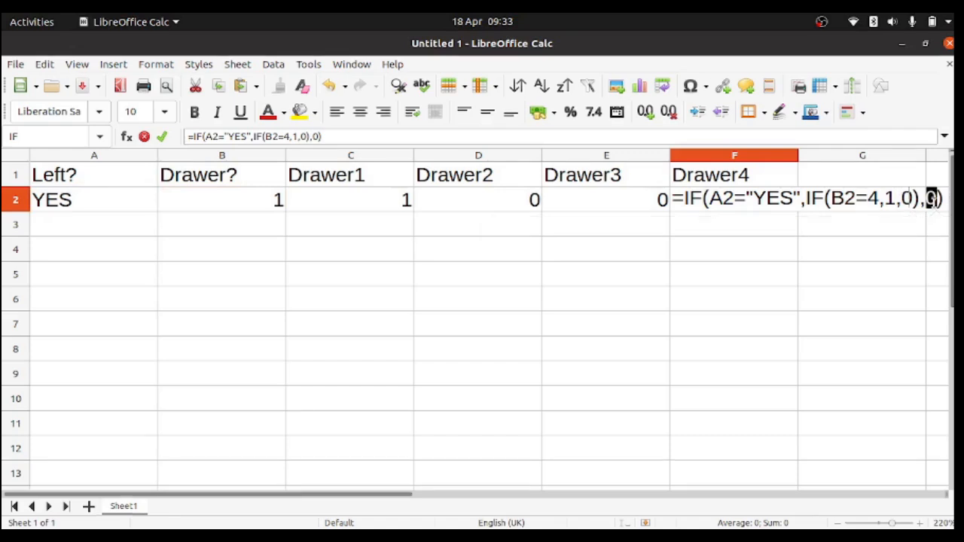
key("Escape")
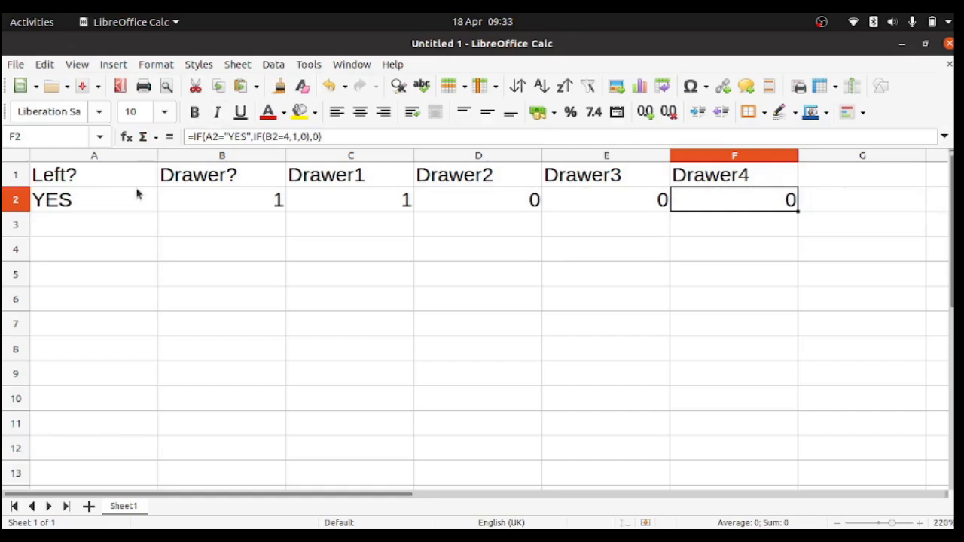
Step: Fill the row 2 formulas in columns A to F down through row 110
left_click_drag(131, 199, 698, 199)
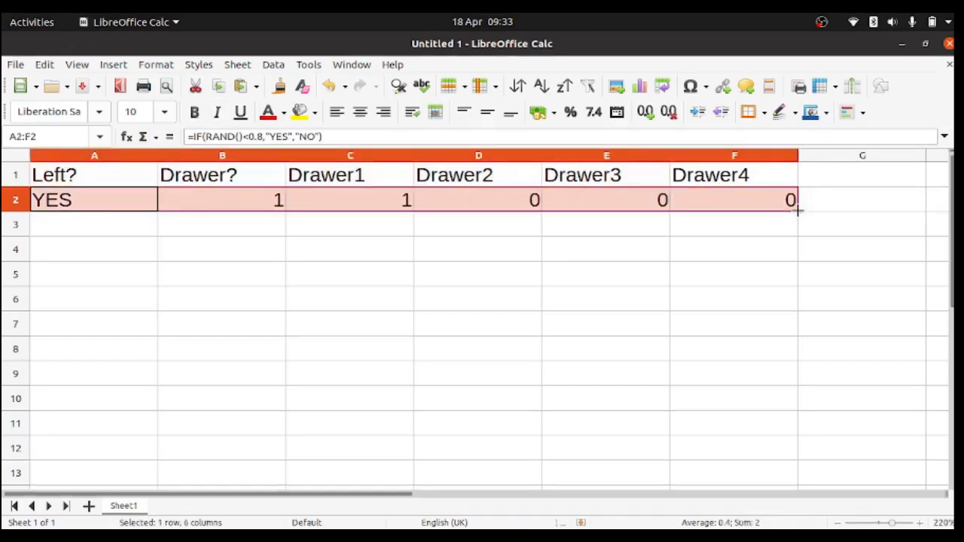
left_click_drag(796, 211, 794, 364)
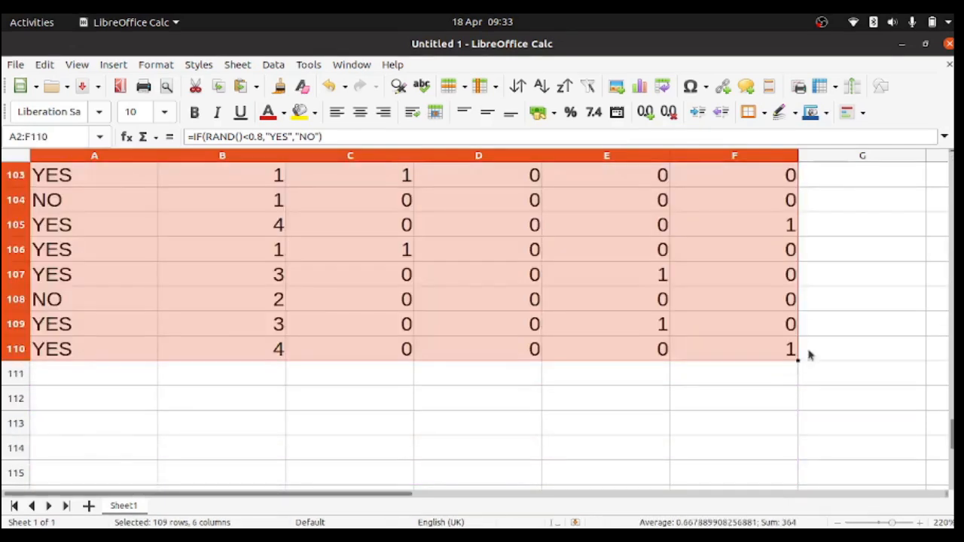
scroll(876, 310, "up", 20)
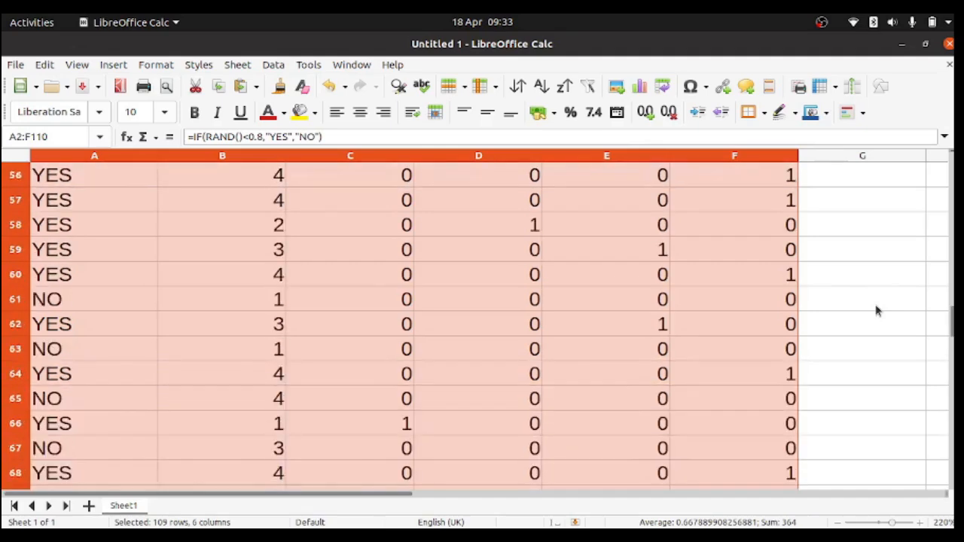
scroll(876, 310, "up", 5)
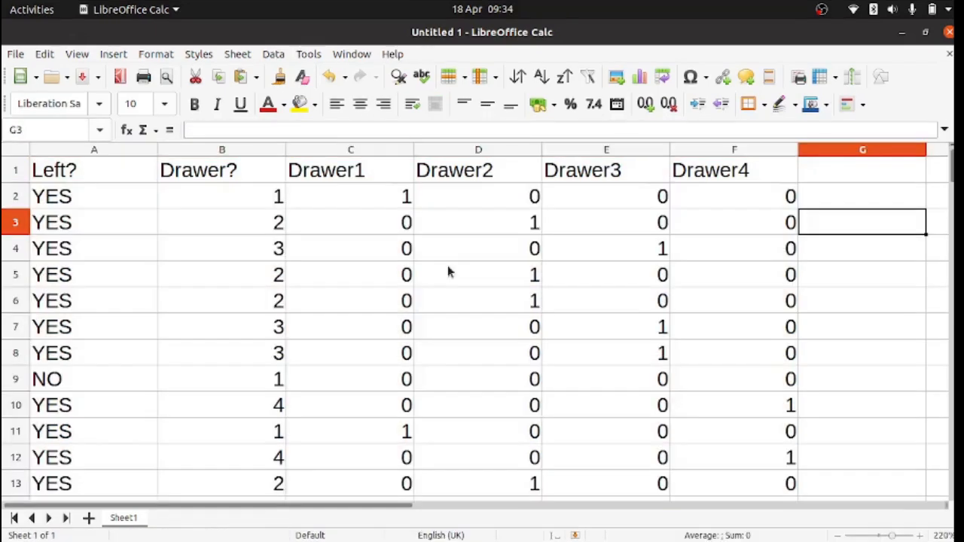
Step: Copy the Drawer1 to Drawer4 columns with their headings, range C1:F110
left_click(350, 173)
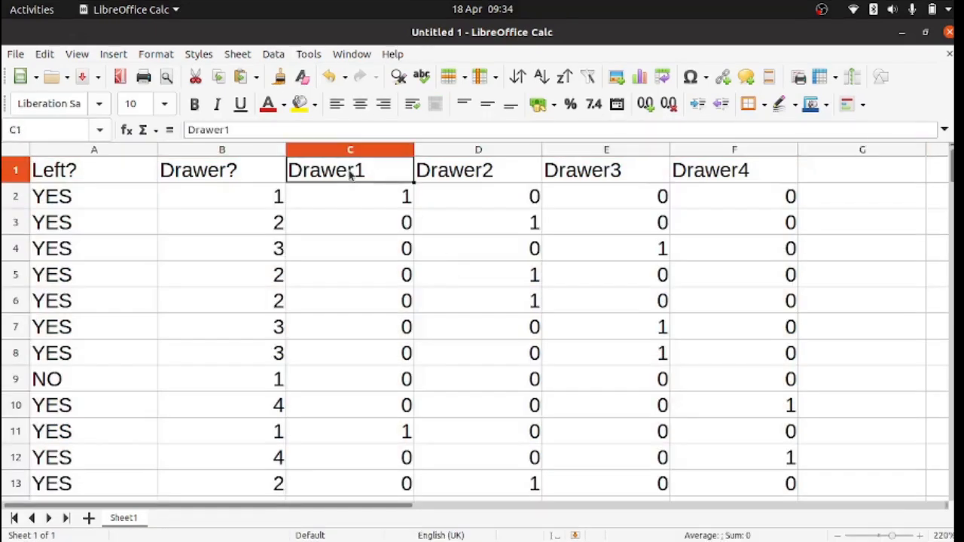
key("shift+Right")
key("shift+Right")
key("shift+Right")
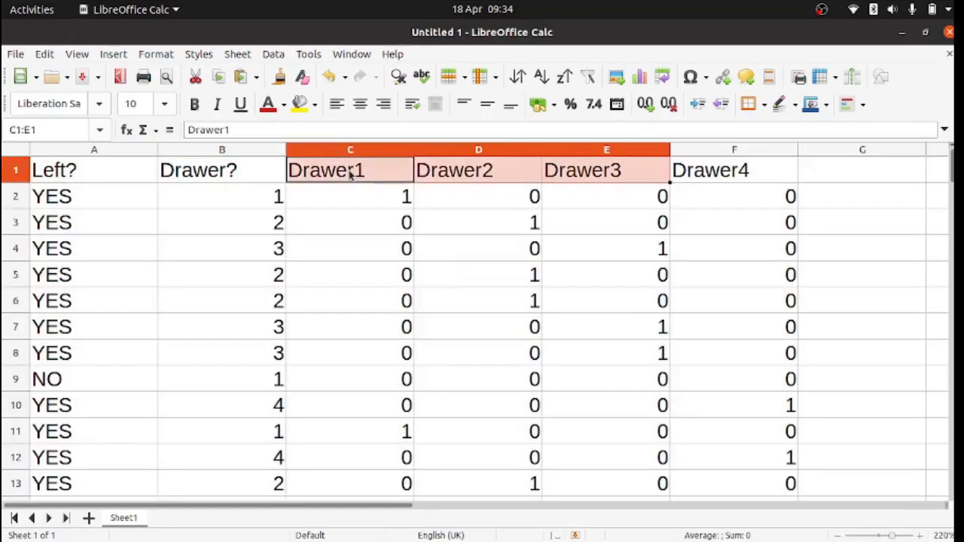
key("shift+Down")
key("shift+Down")
key("shift+Down")
key("shift+Down")
key("shift+Down")
key("shift+Down")
key("shift+Down")
key("shift+Down")
key("shift+Down")
key("shift+Down")
key("shift+Down")
key("shift+Down")
key("shift+Down")
key("shift+Down")
key("shift+Down")
key("shift+Down")
key("shift+Down")
key("shift+Down")
key("shift+Down")
key("shift+Down")
key("shift+Down")
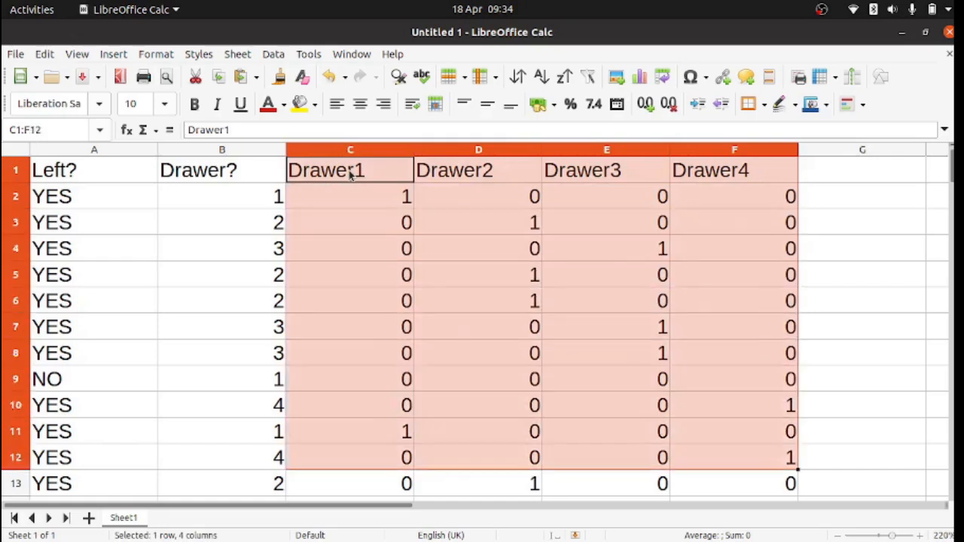
key("shift+Down")
key("shift+Down")
key("shift+Down")
key("shift+Down")
key("shift+Down")
key("shift+Down")
key("shift+Down")
key("shift+Down")
key("shift+Down")
key("shift+Down")
key("shift+Down")
key("shift+Down")
key("shift+Down")
key("shift+Down")
key("shift+Down")
key("shift+Down")
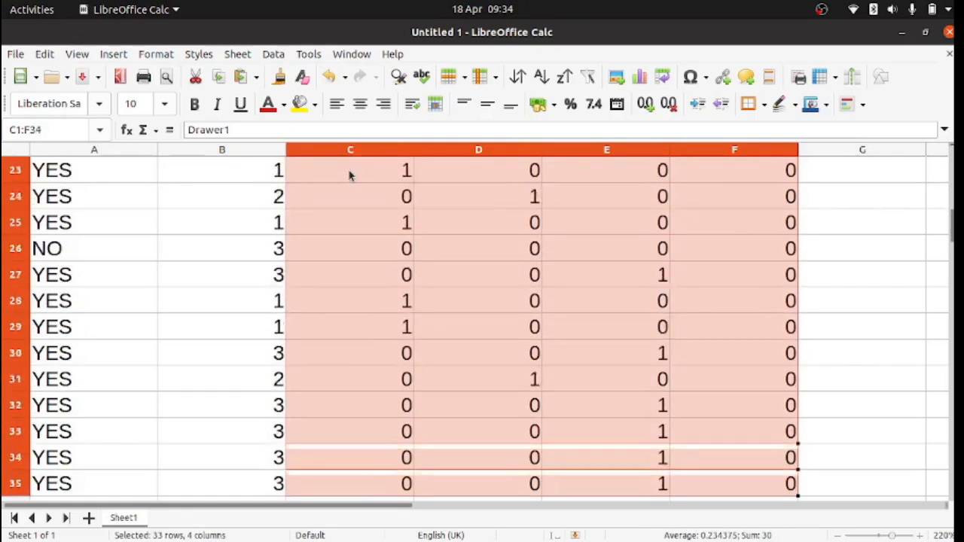
key("shift+Down")
key("shift+Down")
key("shift+Down")
key("shift+Down")
key("shift+Down")
key("shift+Down")
key("shift+Down")
key("shift+Down")
key("shift+Down")
key("shift+Down")
key("shift+Down")
key("shift+Down")
key("shift+Down")
key("shift+Down")
key("shift+Down")
key("shift+Down")
key("shift+Down")
key("shift+Down")
key("shift+Down")
key("shift+Down")
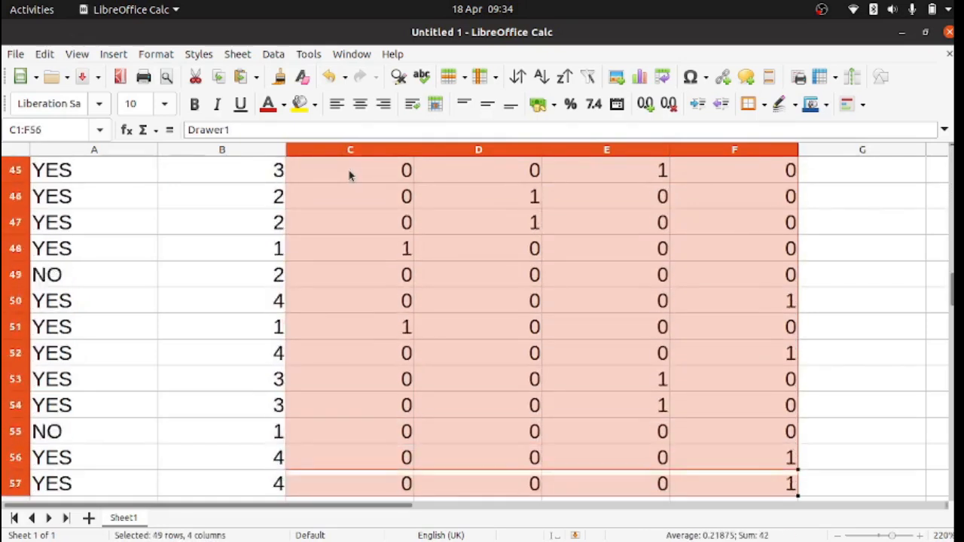
key("shift+Down")
key("shift+Down")
key("shift+Down")
key("shift+Down")
key("shift+Down")
key("shift+Down")
key("shift+Down")
key("shift+Down")
key("shift+Down")
key("shift+Down")
key("shift+Down")
key("shift+Down")
key("shift+Down")
key("shift+Down")
key("shift+Down")
key("shift+Down")
key("shift+Down")
key("shift+Down")
key("shift+Down")
key("shift+Down")
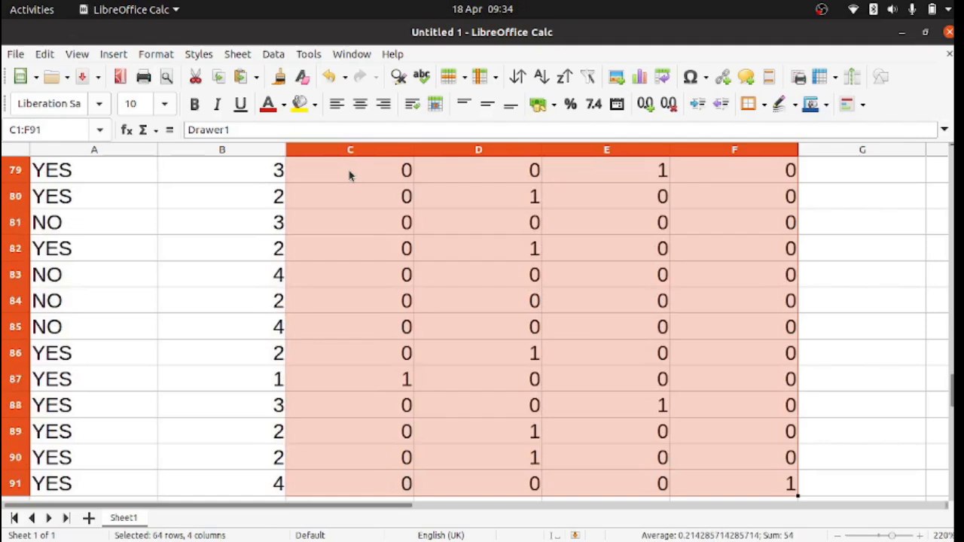
key("shift+Down")
key("shift+Down")
key("shift+Down")
key("shift+Down")
key("shift+Down")
key("shift+Down")
key("shift+Down")
key("shift+Down")
key("shift+Down")
key("shift+Down")
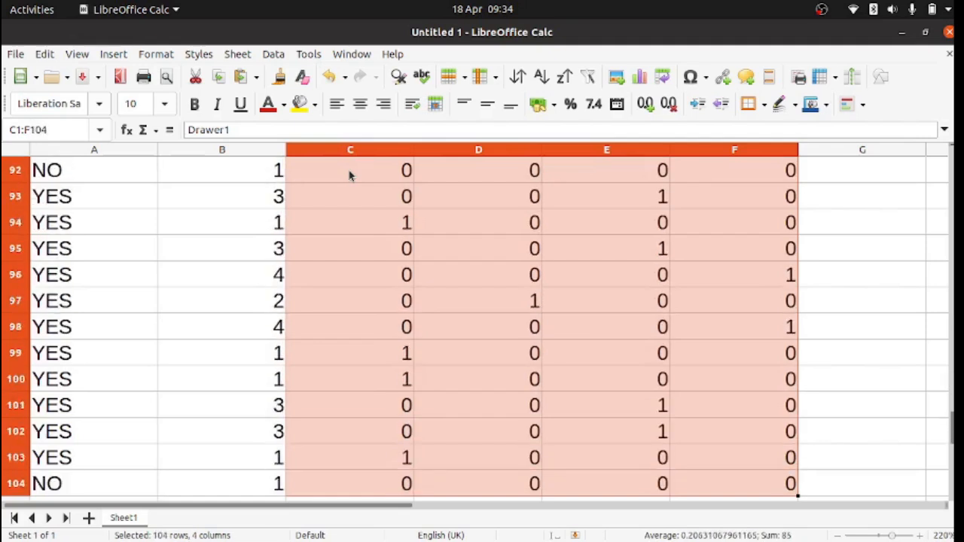
key("shift+Up")
key("shift+Up")
key("shift+Up")
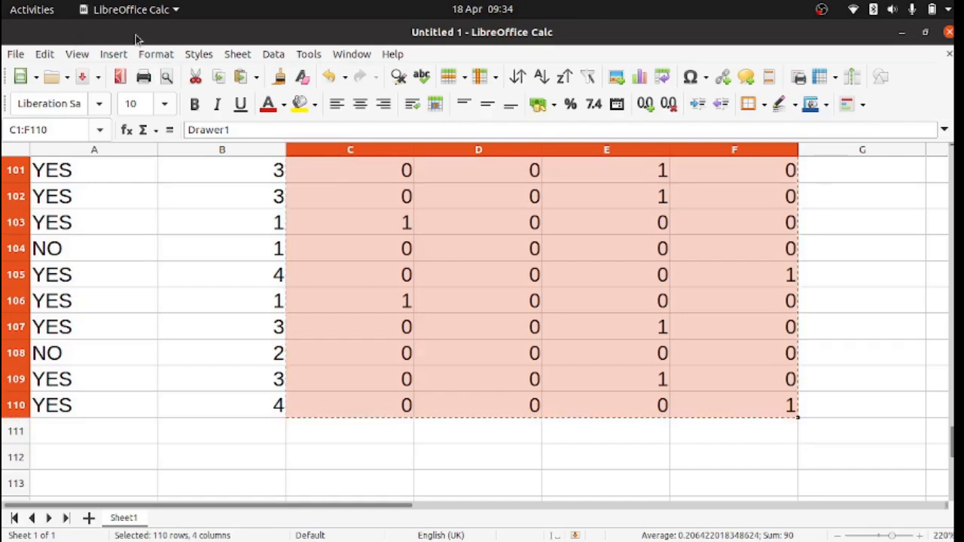
Step: Create a new blank spreadsheet
left_click(9, 58)
mouse_move(30, 71)
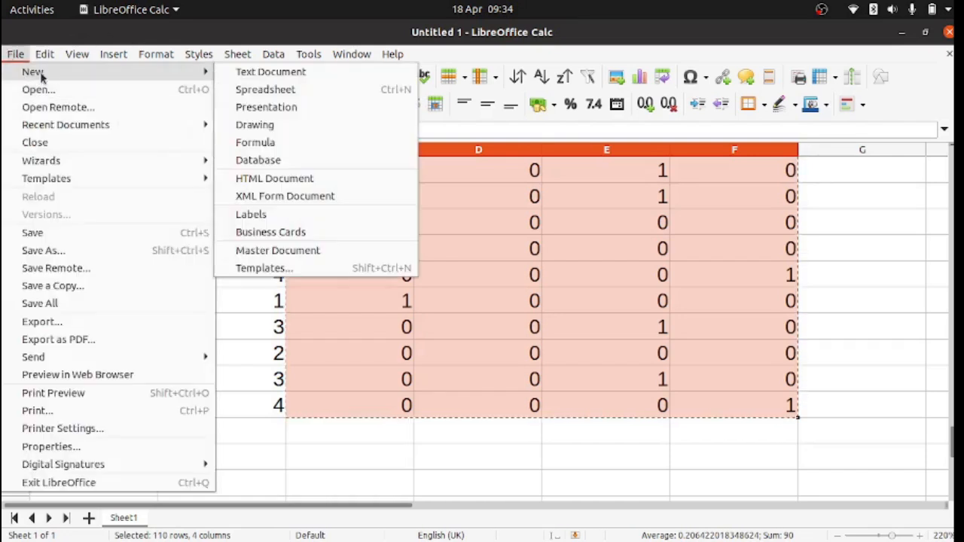
left_click(243, 91)
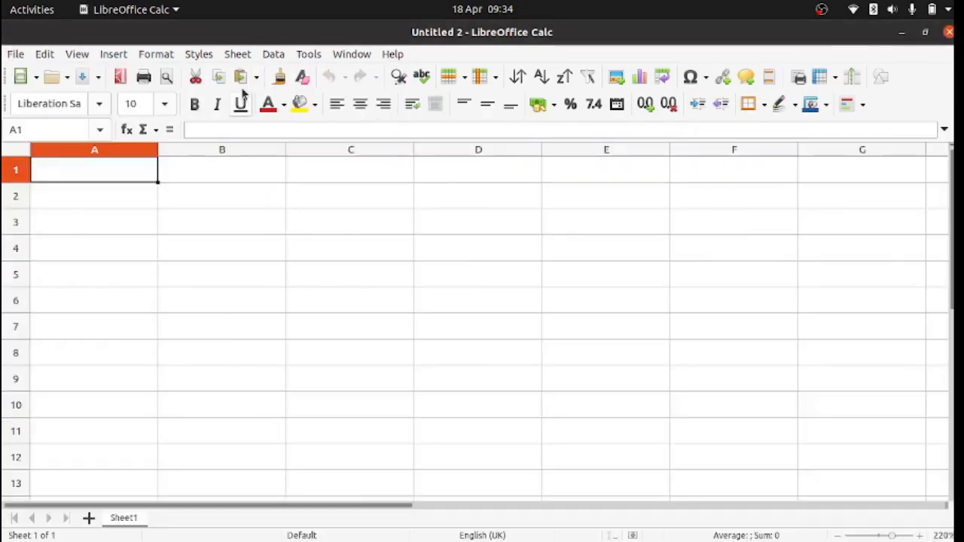
Step: Paste the copied drawer columns as unformatted text starting at A1, keeping the default import options
key("ctrl+v")
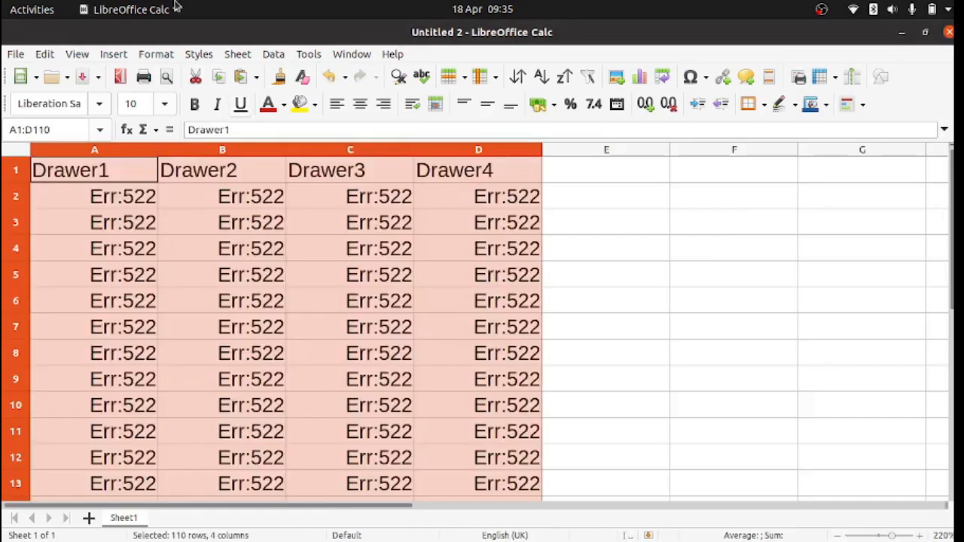
key("ctrl+z")
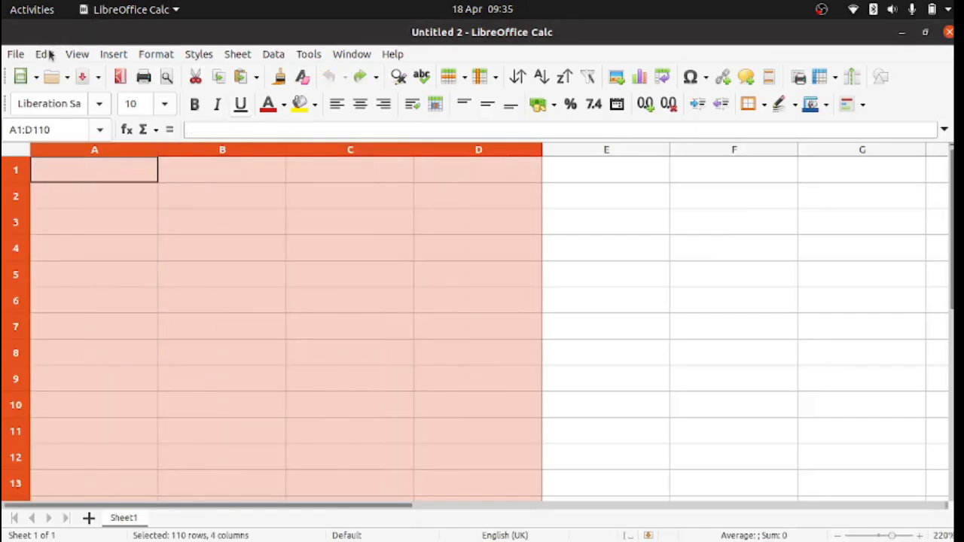
left_click(44, 54)
mouse_move(75, 181)
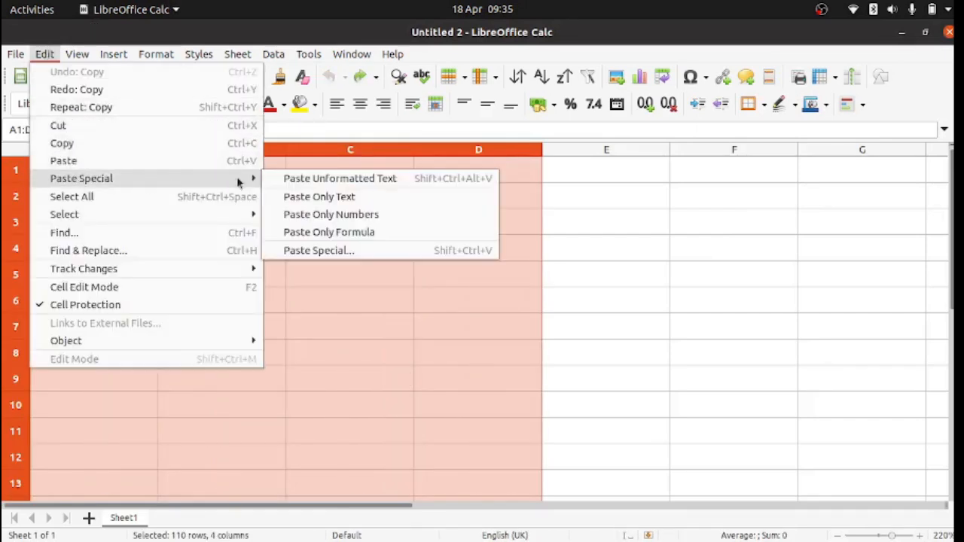
left_click(300, 182)
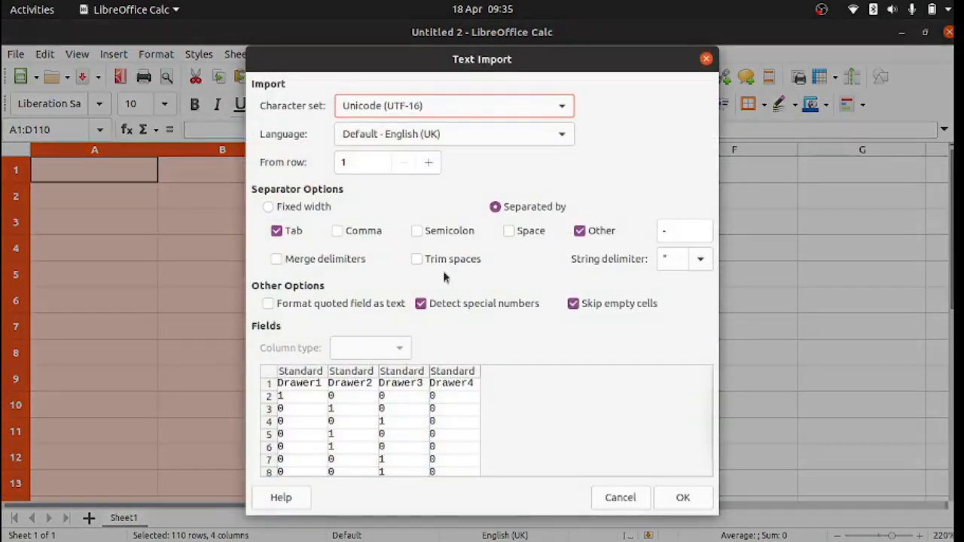
key("Return")
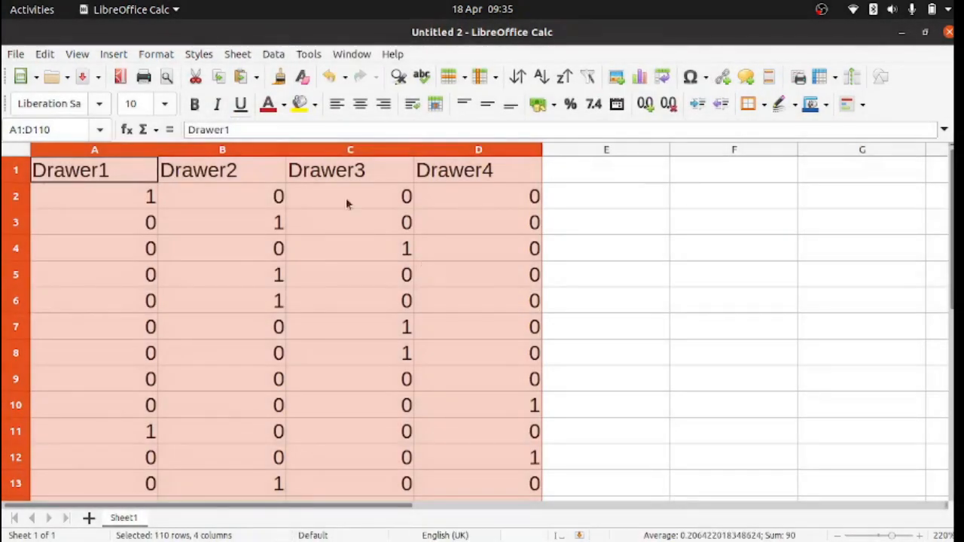
Step: Examine the pasted values cell by cell across row 2 under the Drawer1 to Drawer4 headings
left_click(267, 201)
key("Down")
key("Left")
key("Up")
key("Up")
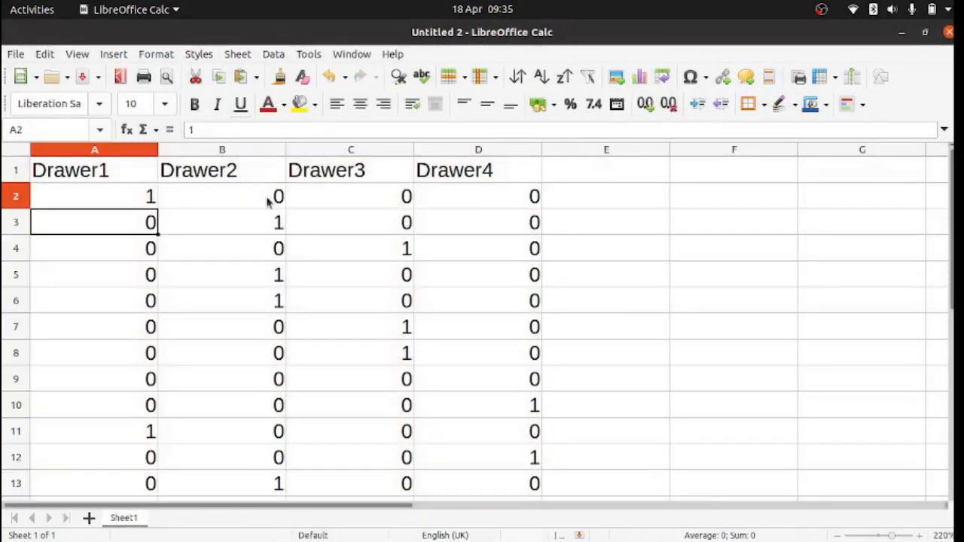
key("Right")
key("Down")
key("Right")
key("Right")
key("Right")
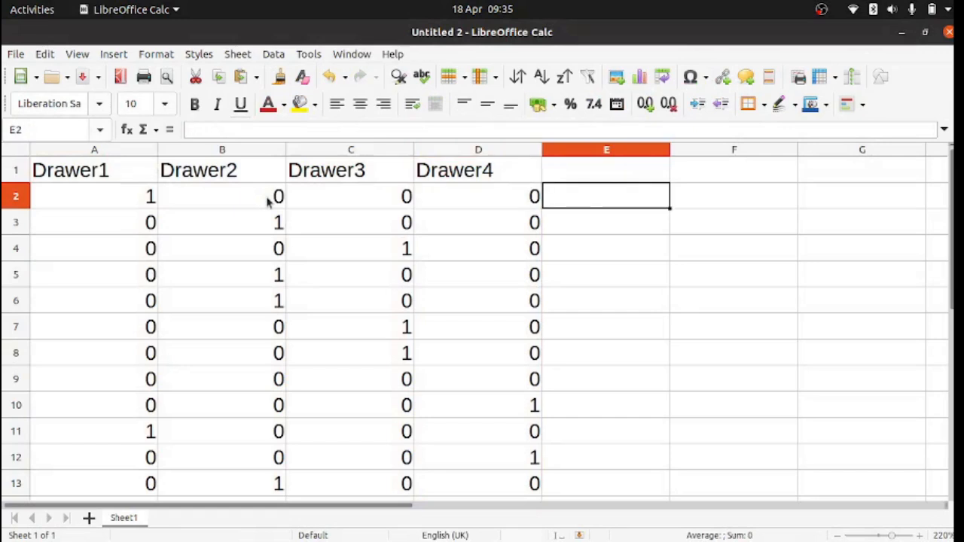
key("Left")
key("Left")
key("Left")
left_click(105, 179)
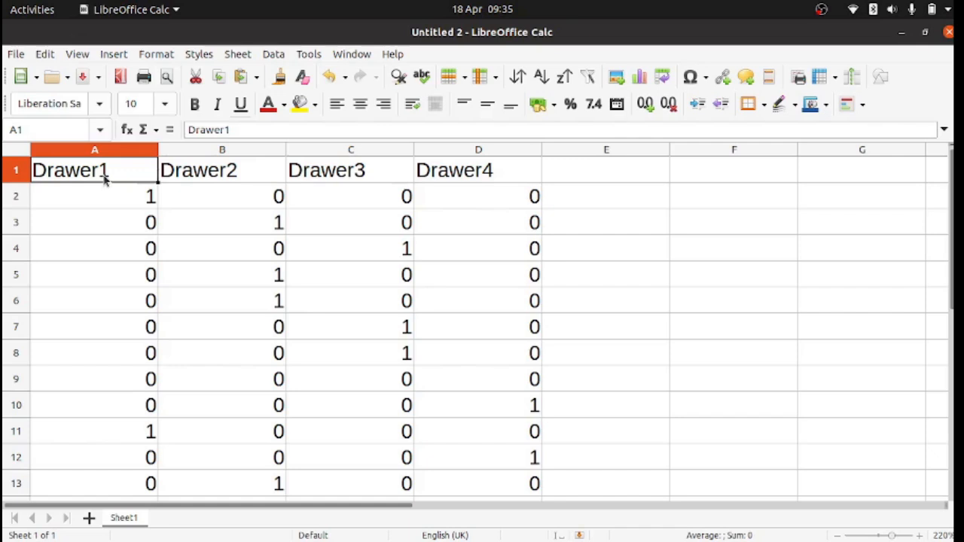
key("Down")
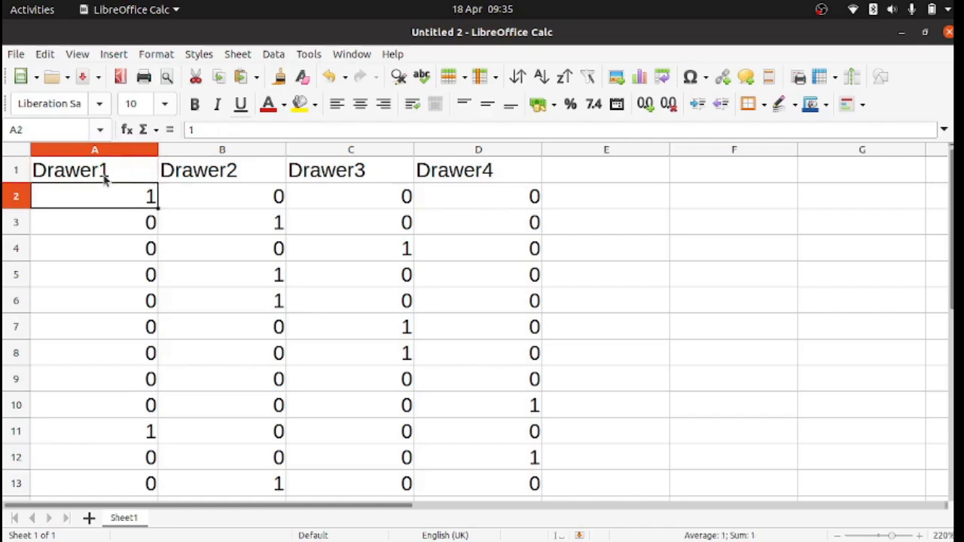
key("Right")
key("Right")
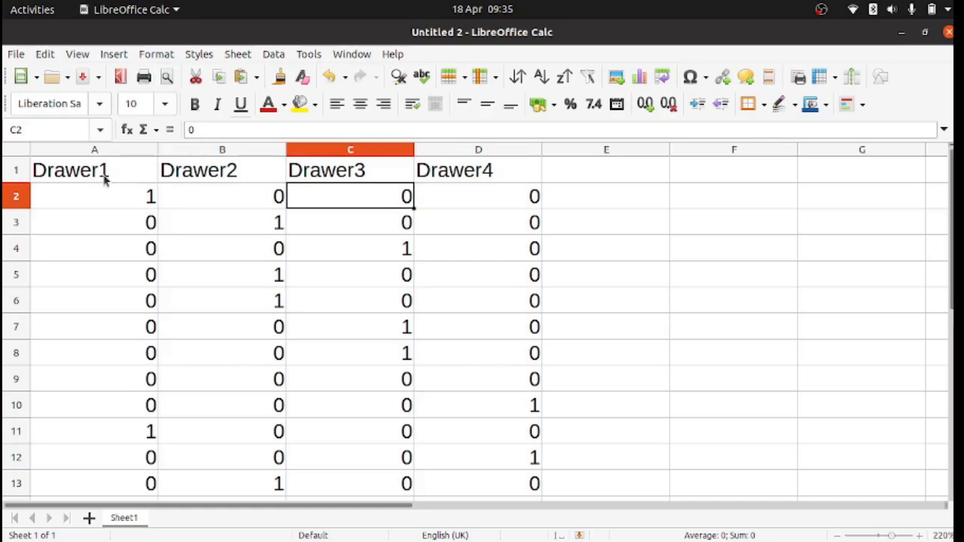
Step: Turn on AutoFilter for the Drawer1 to Drawer4 header row
left_click(106, 179)
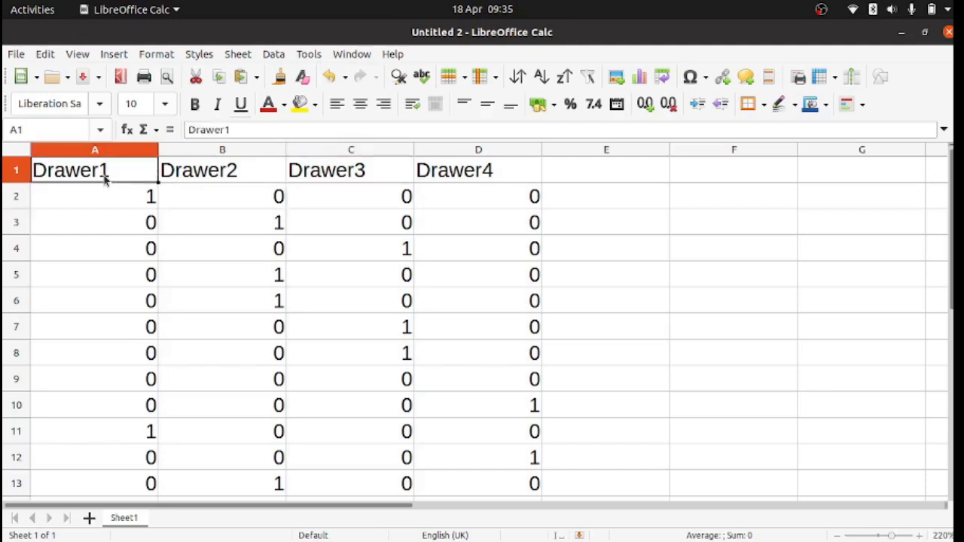
left_click(305, 54)
key("Escape")
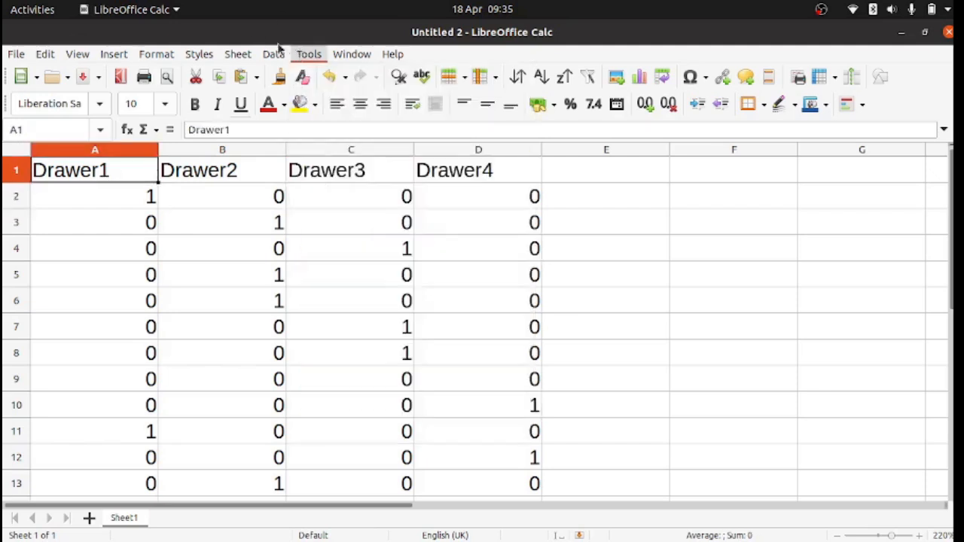
left_click(275, 53)
left_click(298, 124)
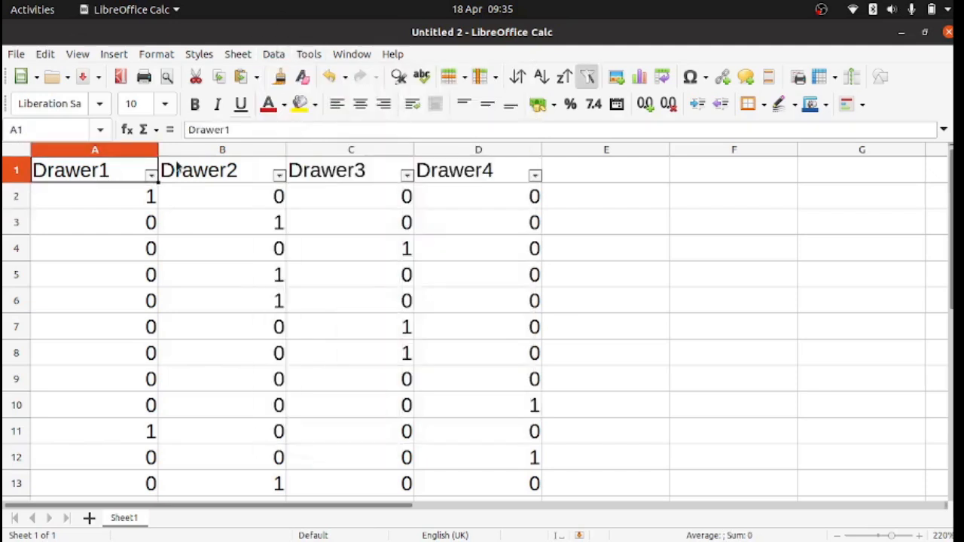
Step: Filter the Drawer1, Drawer2 and Drawer3 columns to show only rows with 0, excluding 1
left_click(152, 175)
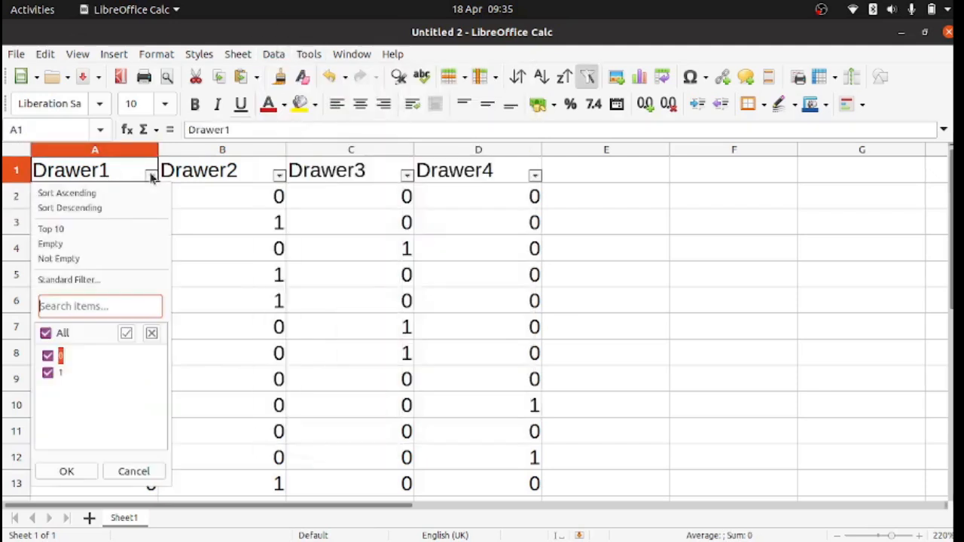
left_click(48, 374)
left_click(81, 472)
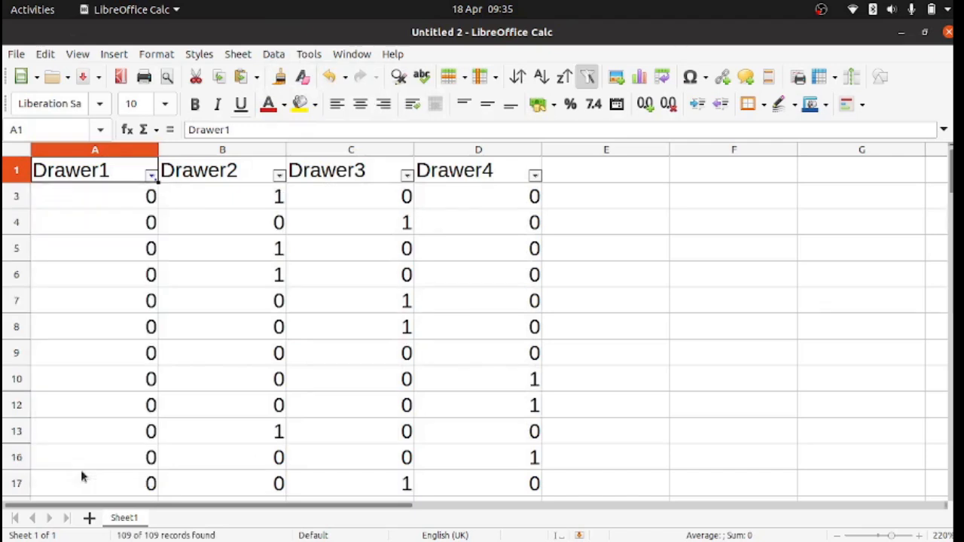
left_click(279, 175)
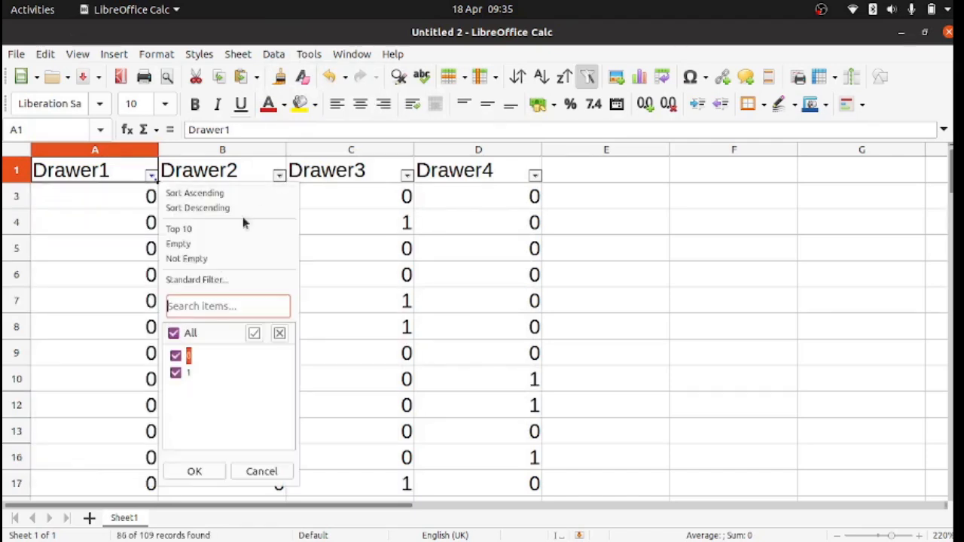
left_click(176, 372)
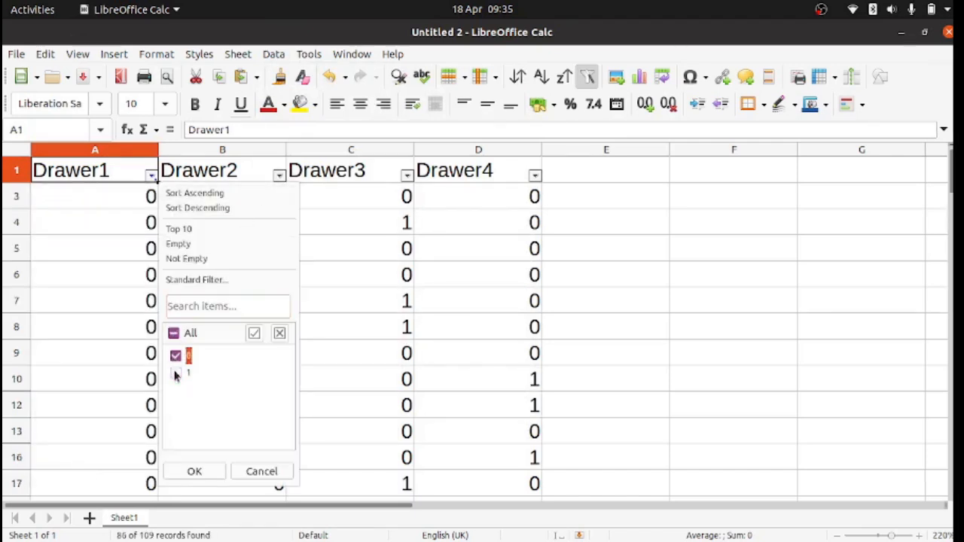
left_click(206, 472)
left_click(407, 175)
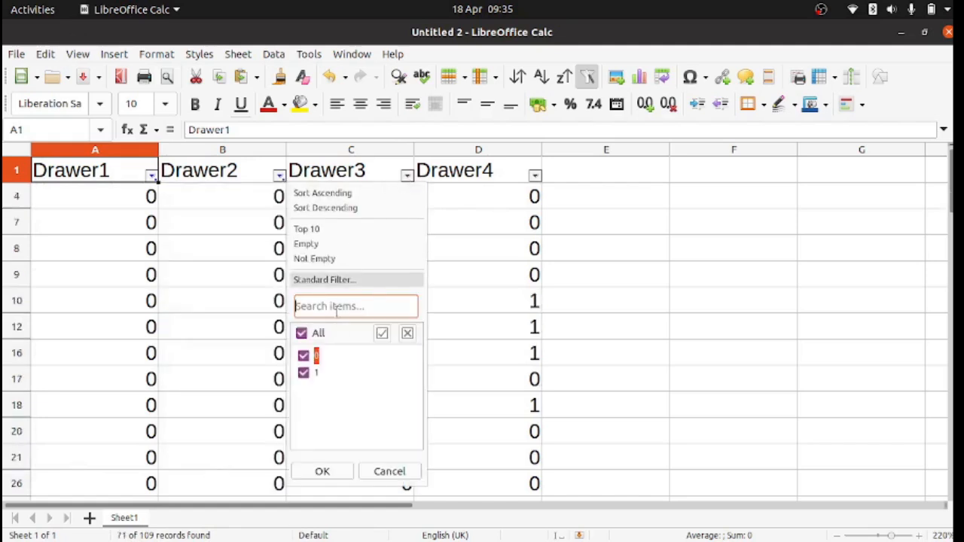
left_click(304, 372)
left_click(322, 471)
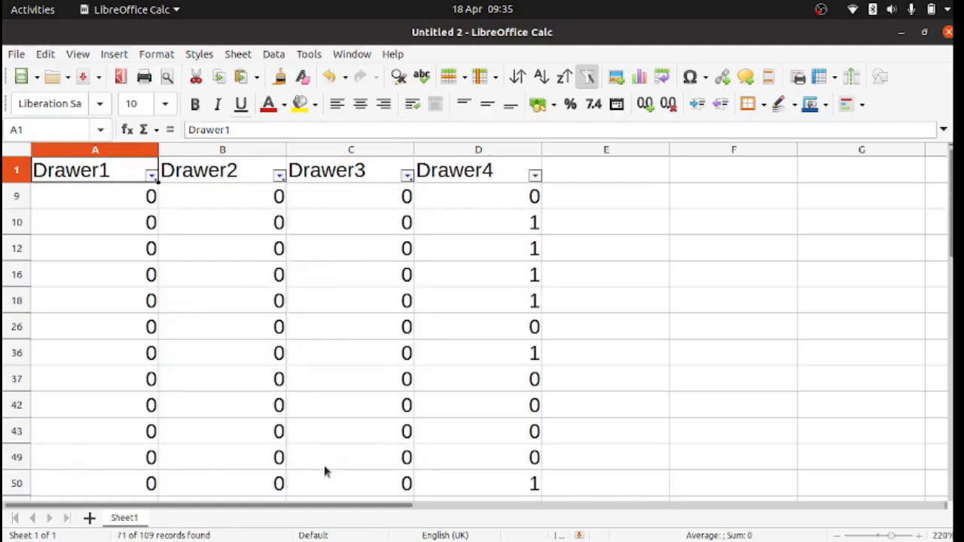
Step: Look through the filtered rows to examine the remaining values in the Drawer4 column
left_click(636, 319)
scroll(636, 318, "down", 10)
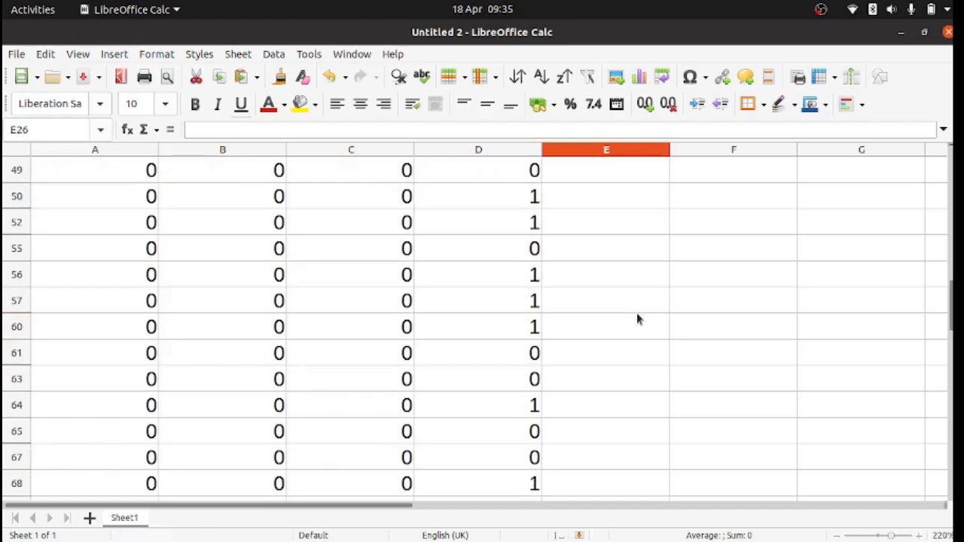
scroll(636, 319, "up", 10)
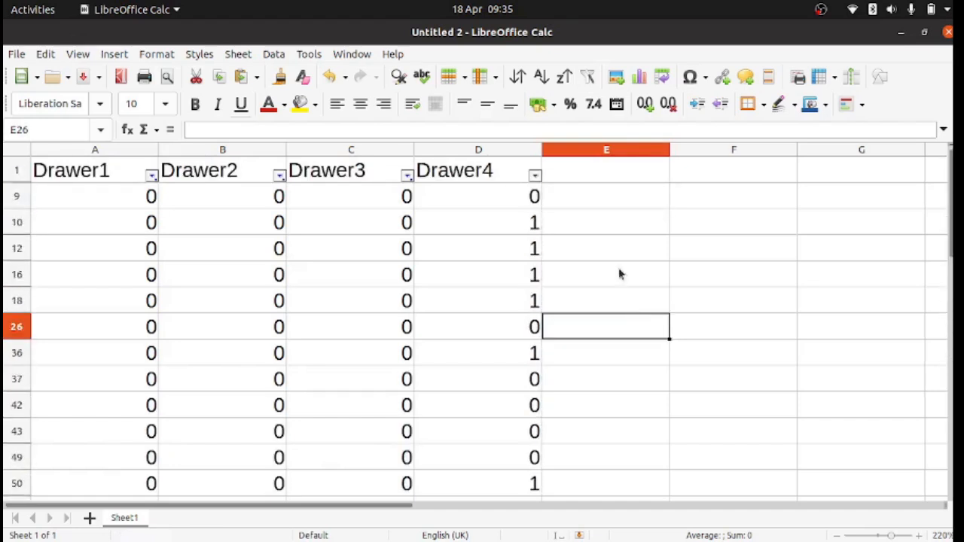
Step: Go down the Drawer4 column through the filtered rows, examining its values
left_click(509, 196)
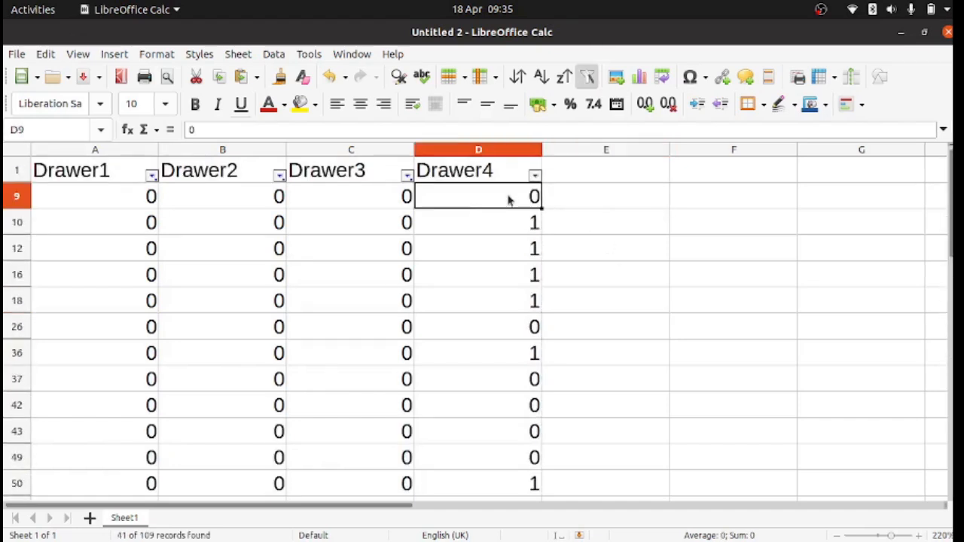
key("Down")
key("Down")
key("Down")
key("Down")
key("Down")
key("Down")
key("Down")
key("Down")
key("Down")
key("Down")
key("Down")
key("Down")
key("Down")
key("Down")
key("Down")
key("Down")
key("Down")
key("Down")
key("Down")
key("Down")
key("Down")
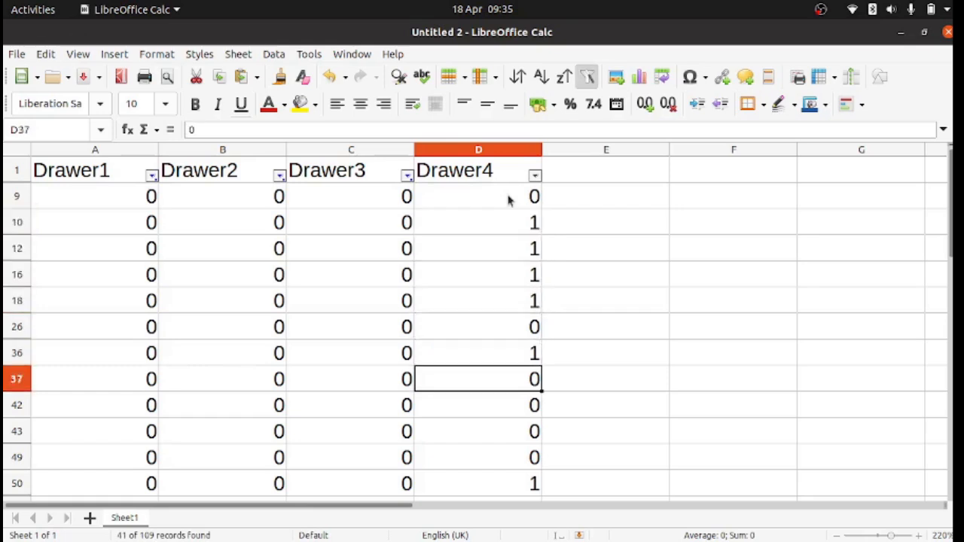
key("Down")
key("Down")
key("Down")
key("Down")
key("Down")
key("Down")
key("Down")
key("Down")
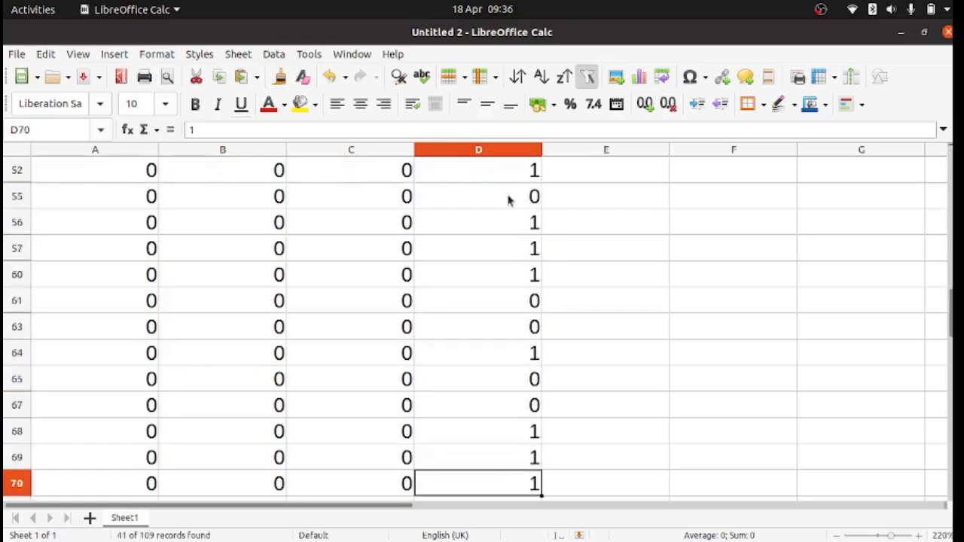
key("Down")
key("Down")
key("Down")
key("Down")
key("Down")
key("Down")
key("Down")
key("Down")
key("Down")
key("Down")
key("Down")
key("Down")
key("Down")
key("Down")
key("Down")
key("Down")
key("Down")
key("Down")
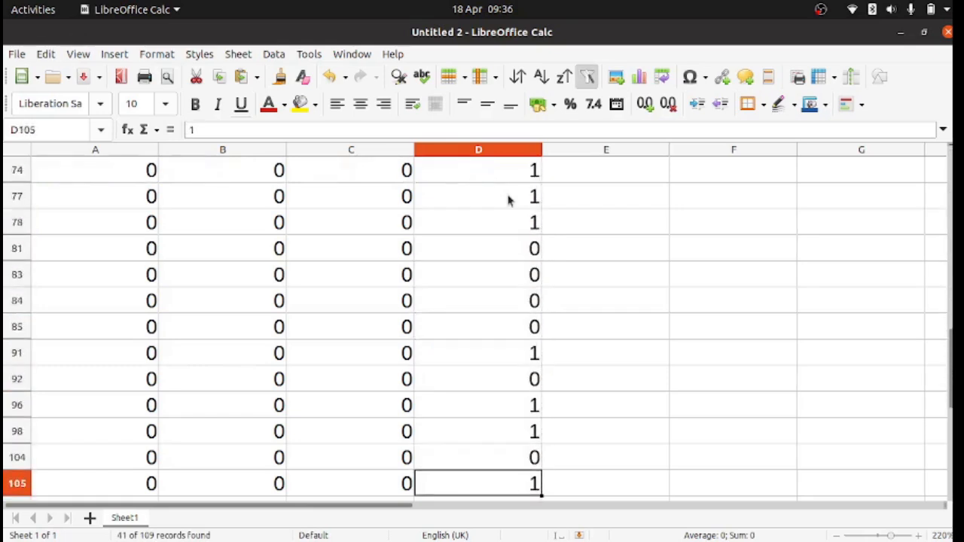
Step: Copy the filtered table A1:D110, from the last data row up to and including the Drawer1 to Drawer4 headings
key("Up")
key("Up")
key("Up")
key("Up")
key("Up")
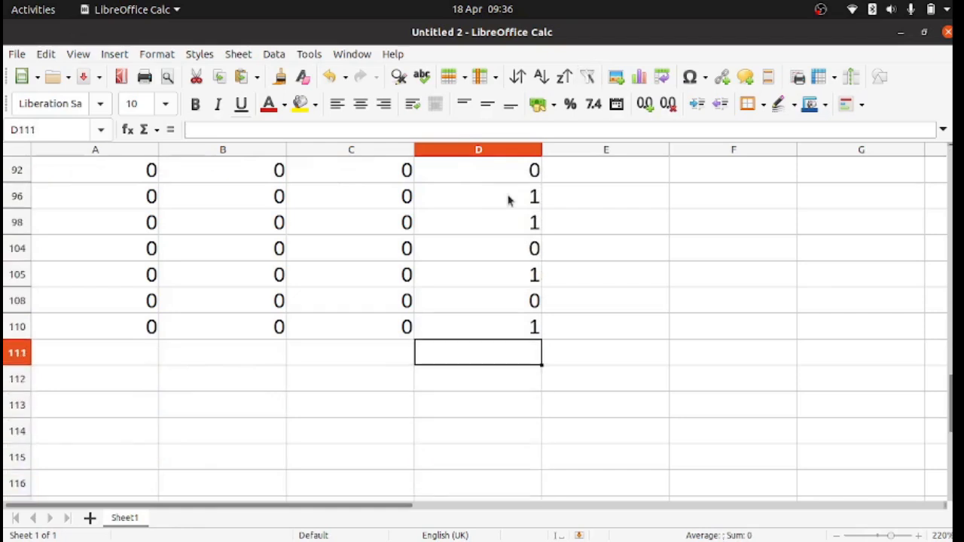
key("Up")
key("shift+Left")
key("shift+Left")
key("shift+Left")
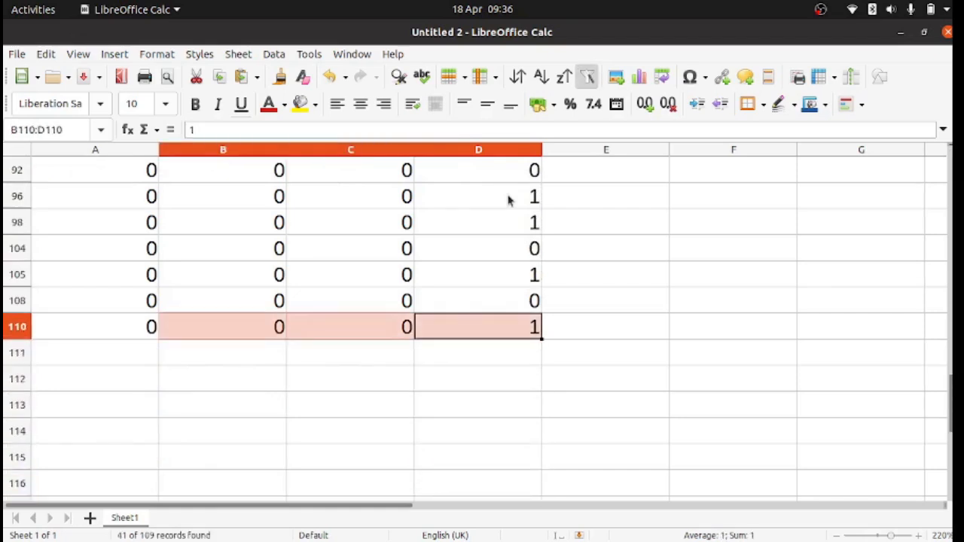
key("shift+Up")
key("shift+Up")
key("shift+Up")
key("shift+Up")
key("shift+Up")
key("shift+Up")
key("shift+Up")
key("shift+Up")
key("shift+Up")
key("shift+Up")
key("shift+Up")
key("shift+Up")
key("shift+Up")
key("shift+Up")
key("shift+Up")
key("shift+Up")
key("shift+Up")
key("shift+Up")
key("shift+Up")
key("shift+Up")
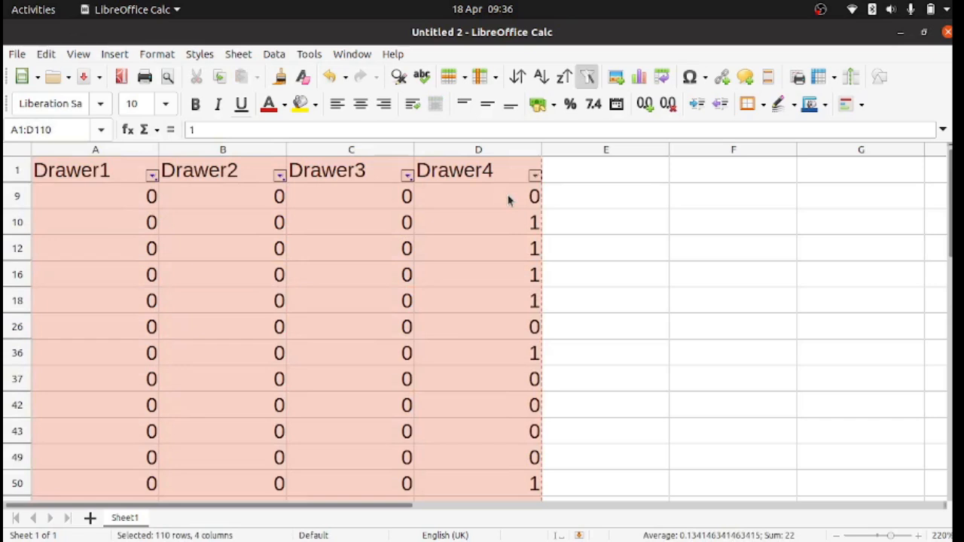
Step: Create a new spreadsheet and paste the copied rows into it from A1 as unformatted text, accepting the existing import options
left_click(17, 54)
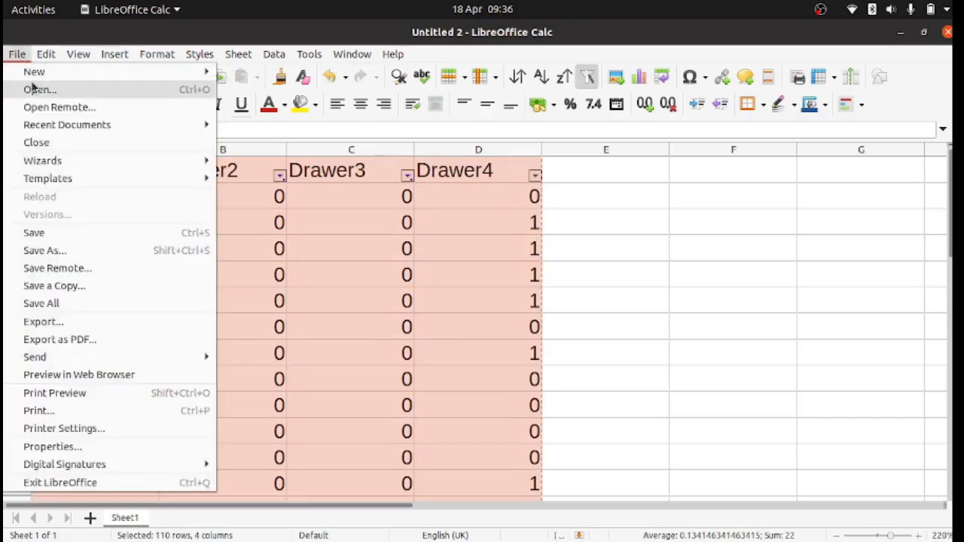
mouse_move(34, 71)
left_click(230, 92)
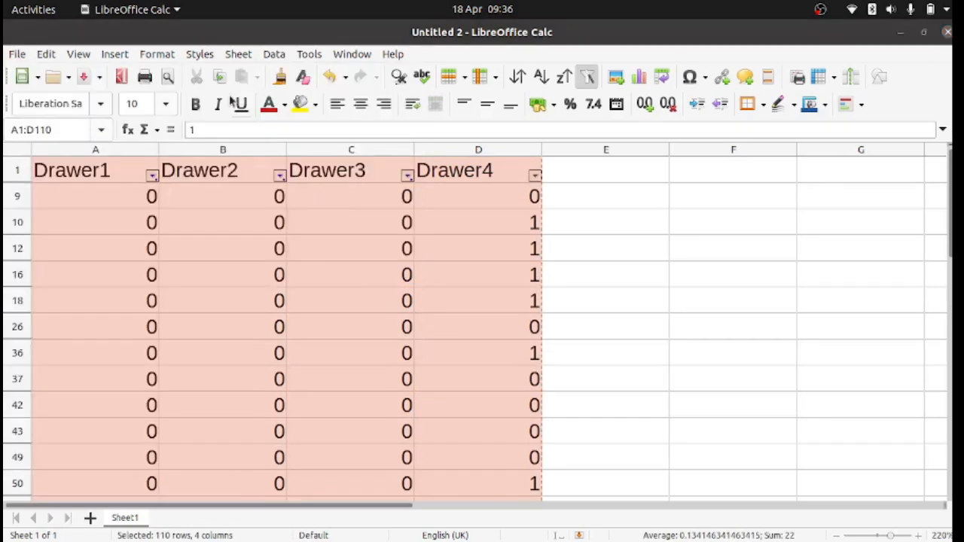
left_click(46, 54)
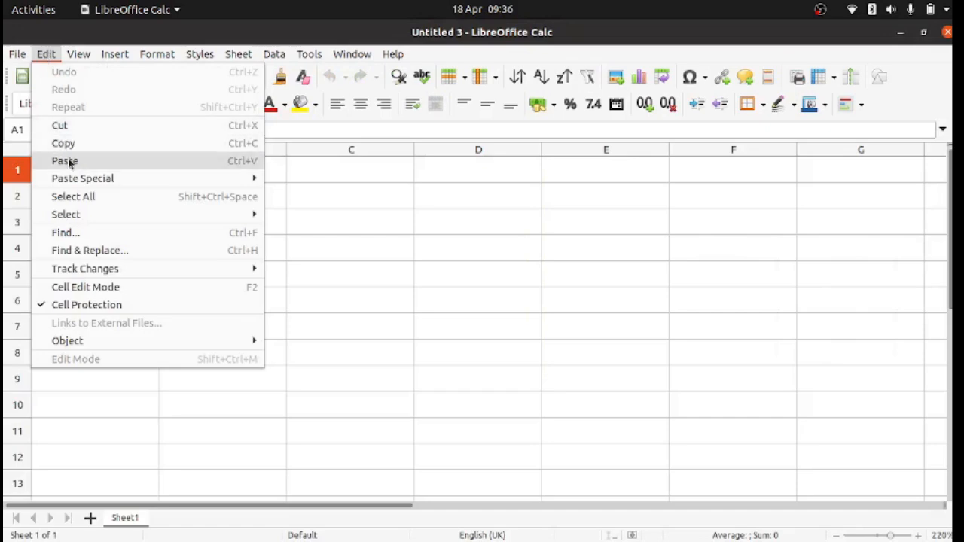
mouse_move(75, 181)
left_click(287, 181)
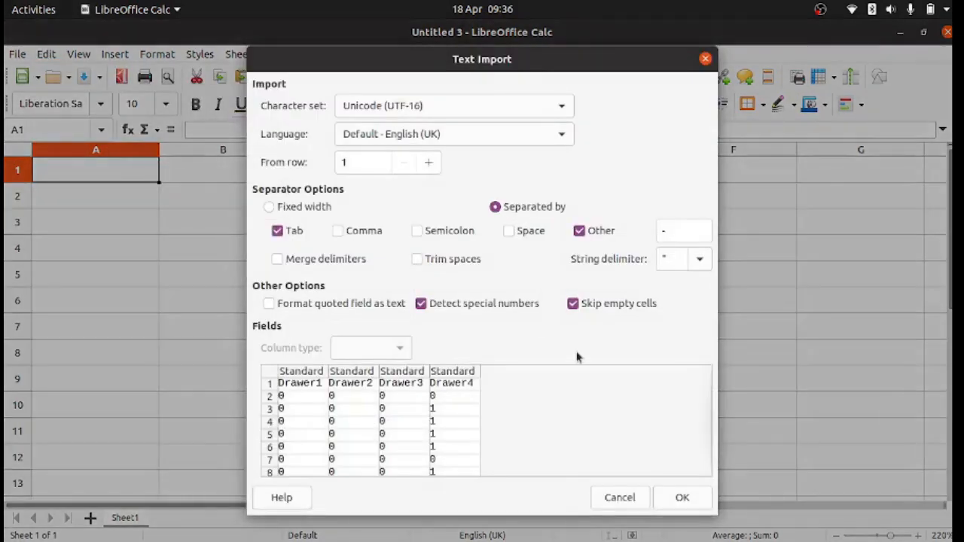
left_click(682, 497)
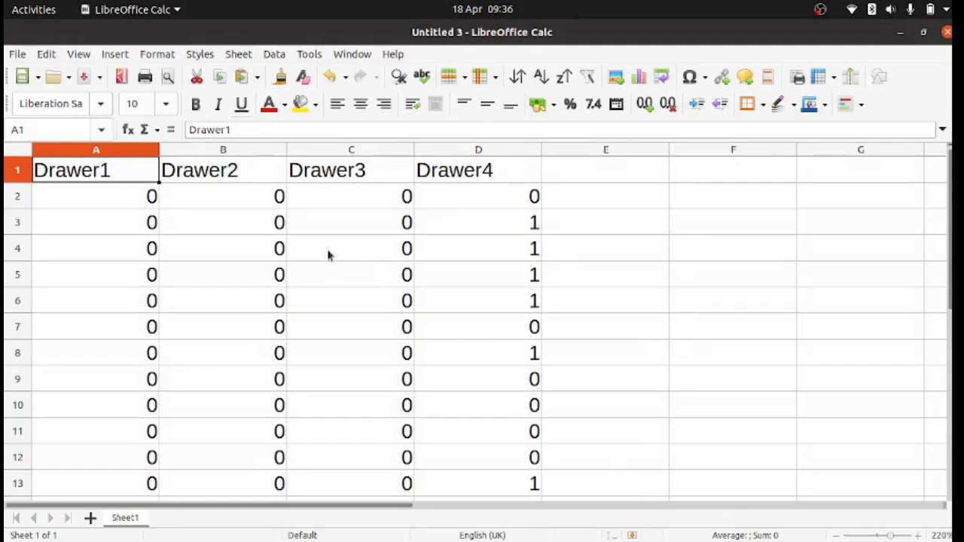
Step: Sort the pasted table by Drawer4 in descending order
left_click(308, 56)
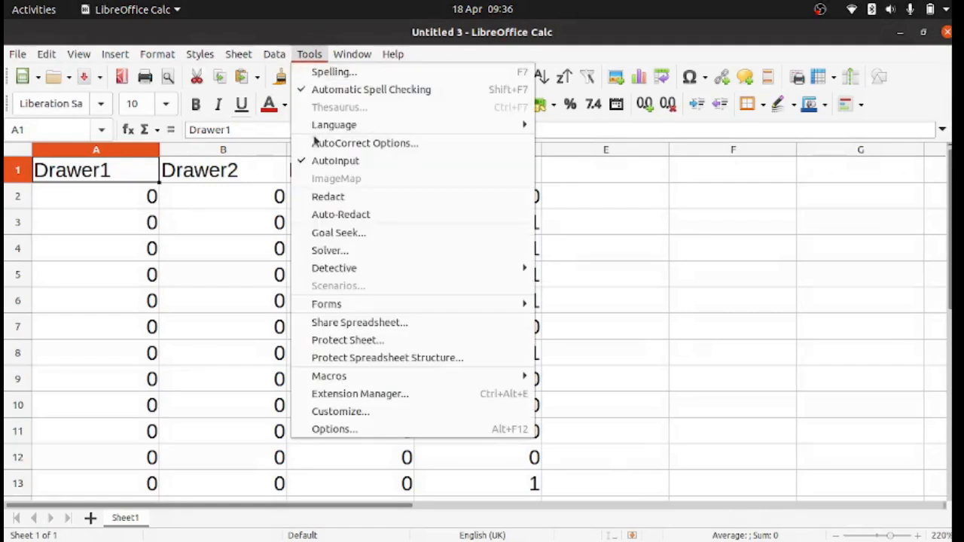
left_click(308, 56)
left_click(276, 56)
left_click(284, 72)
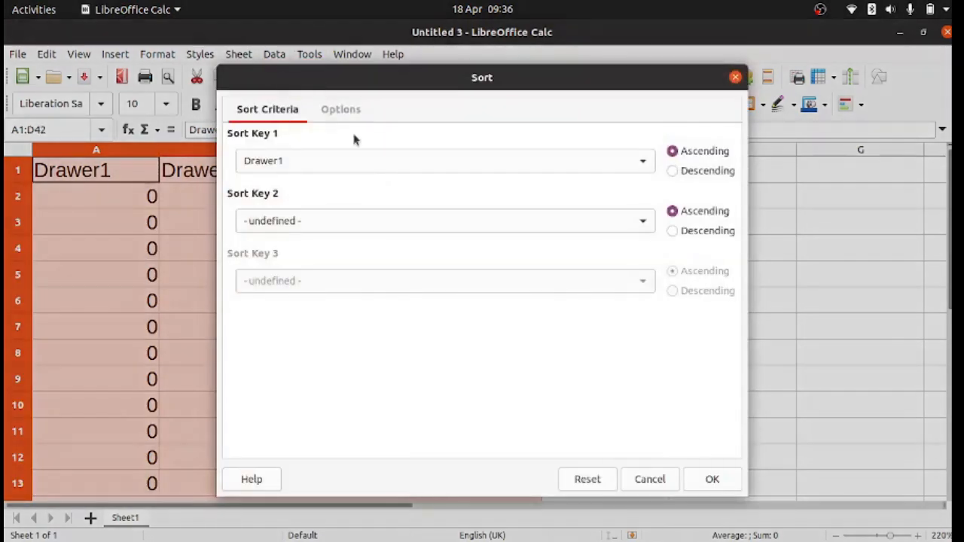
left_click(306, 165)
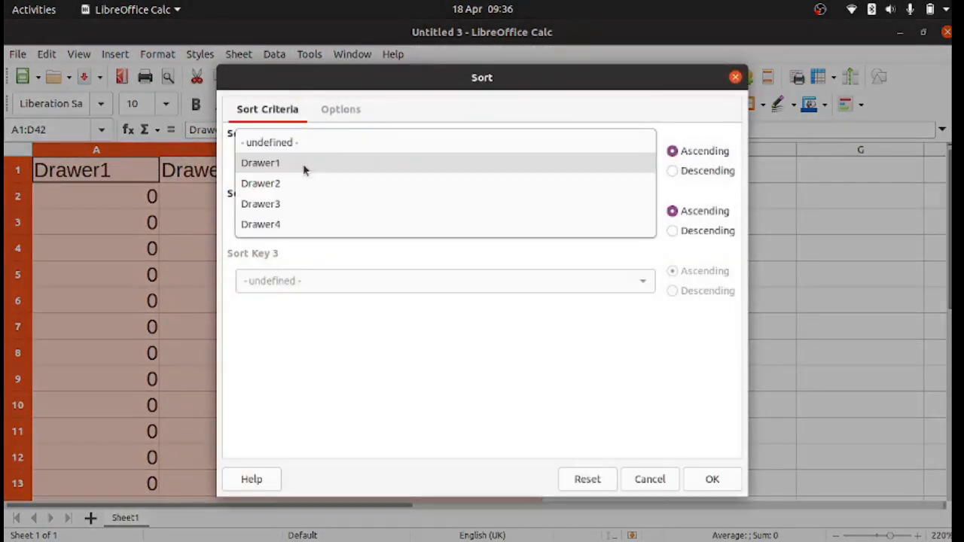
left_click(276, 224)
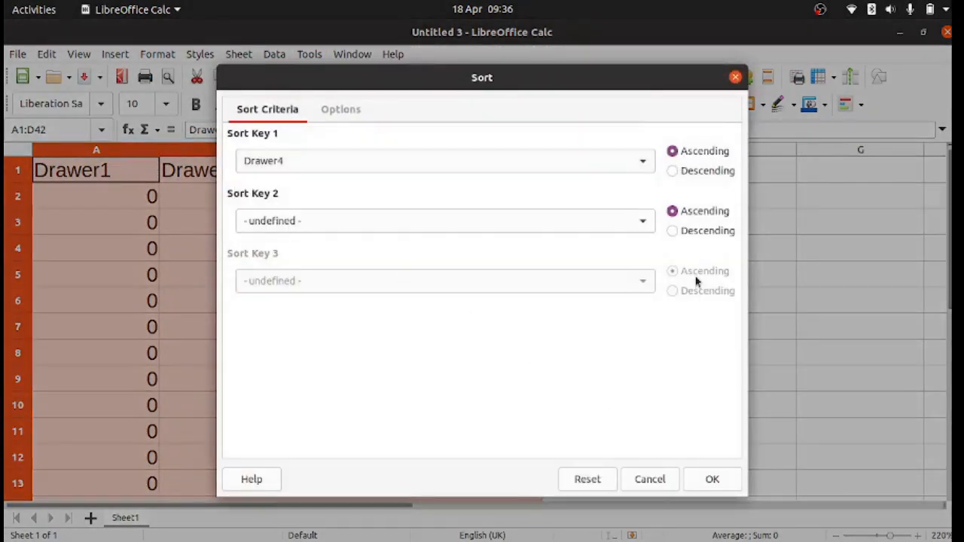
left_click(672, 171)
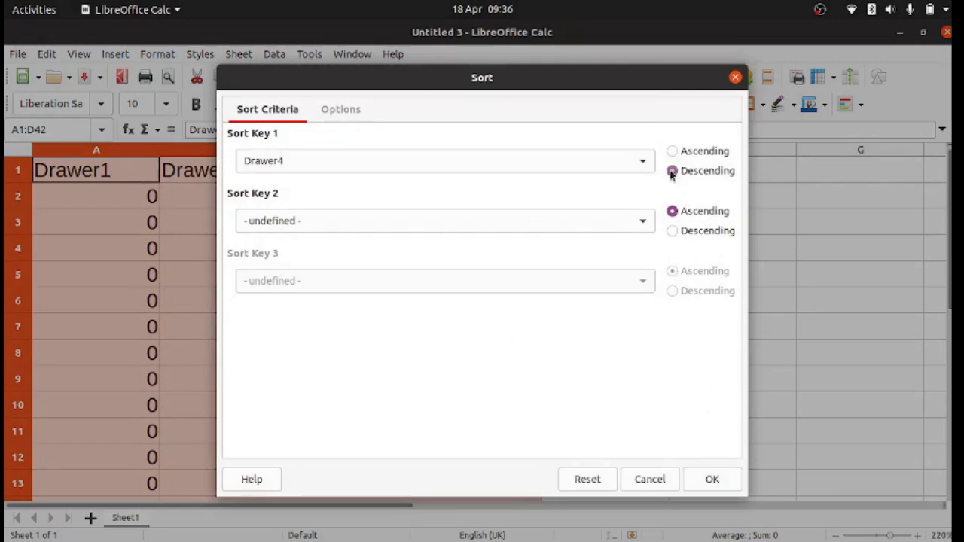
left_click(711, 480)
left_click(583, 325)
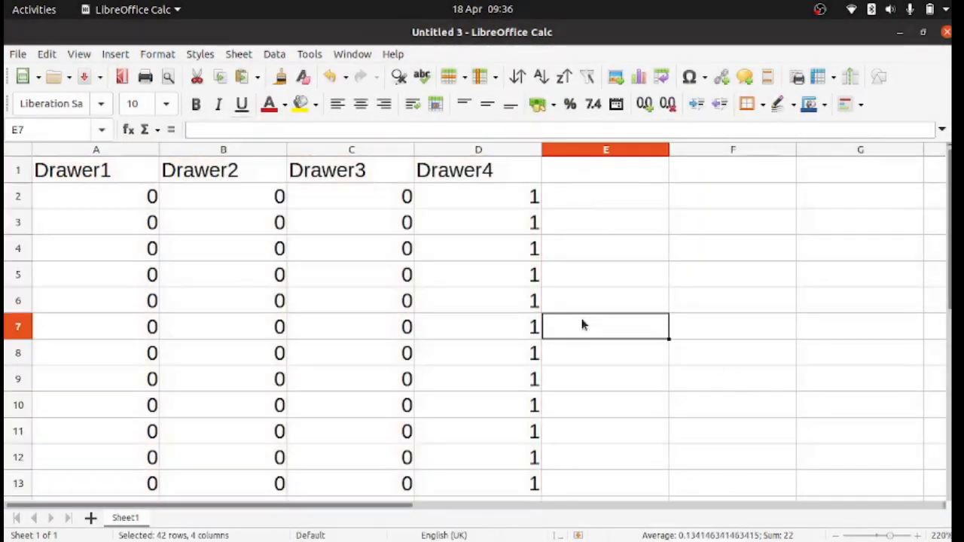
Step: Check the extent of the sorted table and enter its data row count, 41, in cell A44
scroll(581, 324, "down", 14)
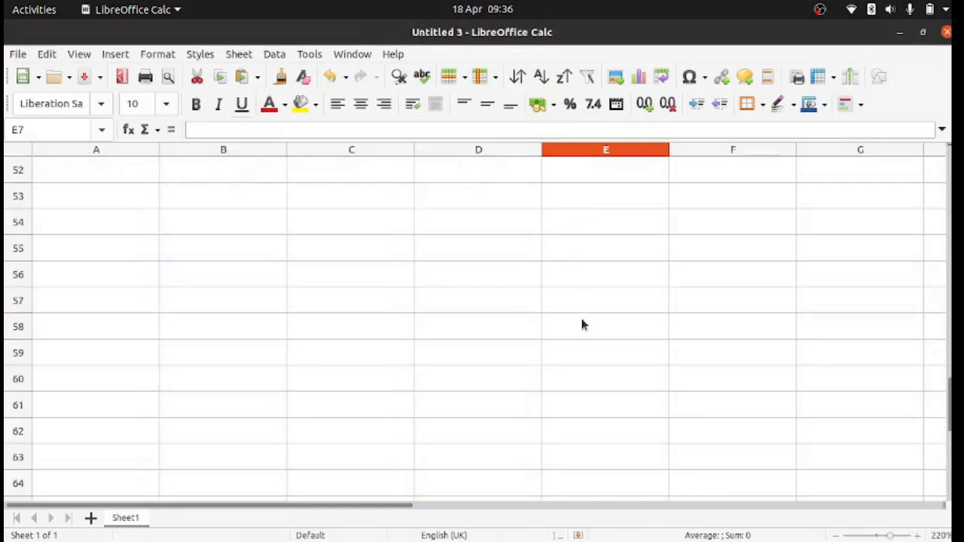
scroll(581, 324, "up", 2)
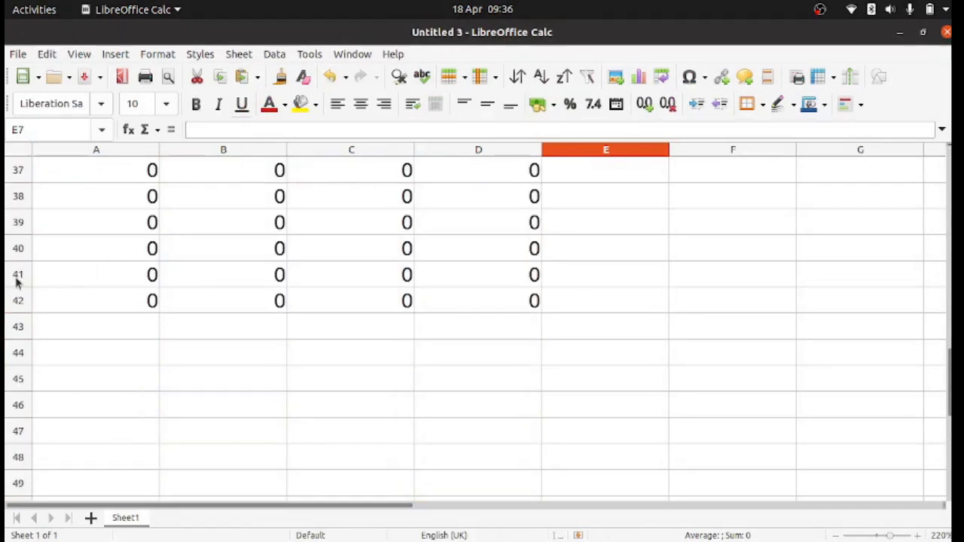
scroll(280, 284, "up", 12)
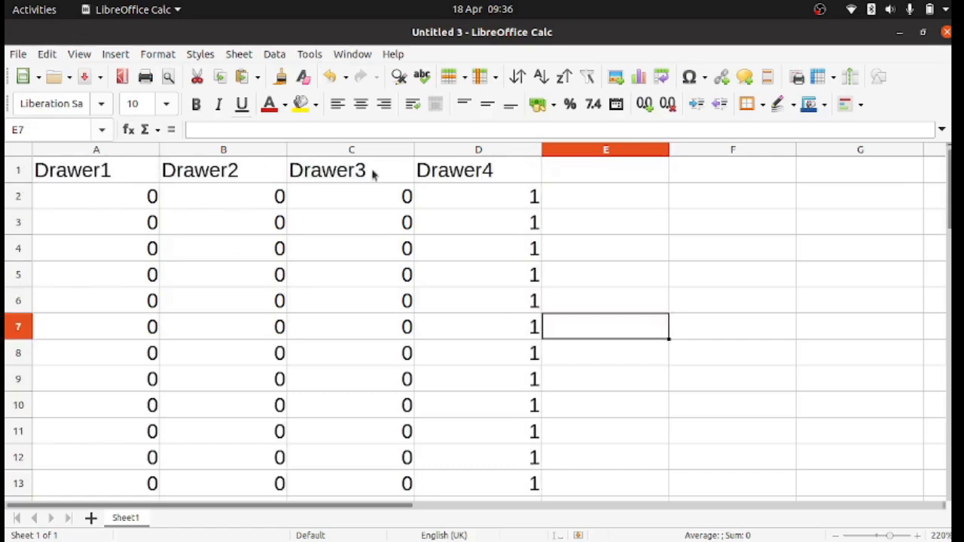
scroll(308, 271, "down", 13)
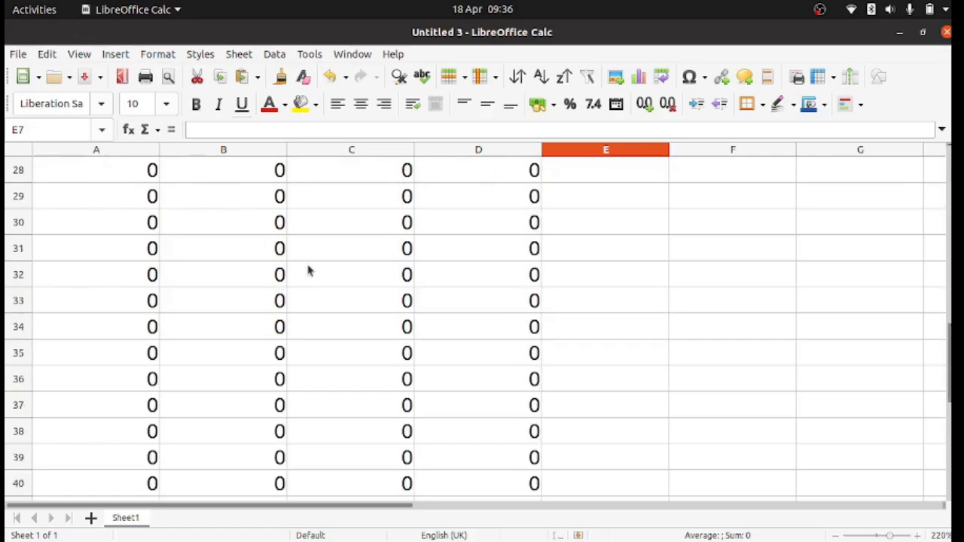
left_click(123, 257)
type("41")
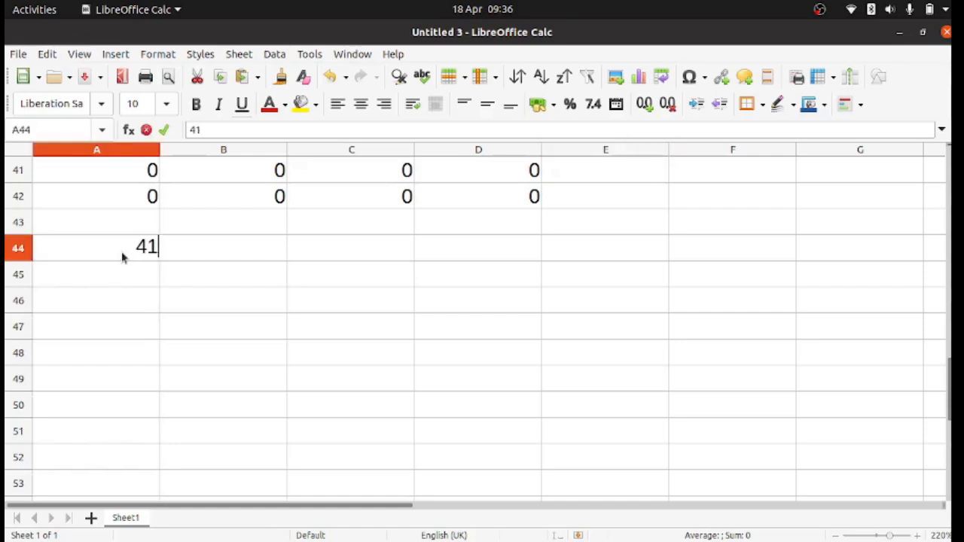
key("Return")
Step: Find the last row with a 1 in the Drawer4 column and replace the content of cell A44 with the formula =22/41
scroll(569, 281, "up", 13)
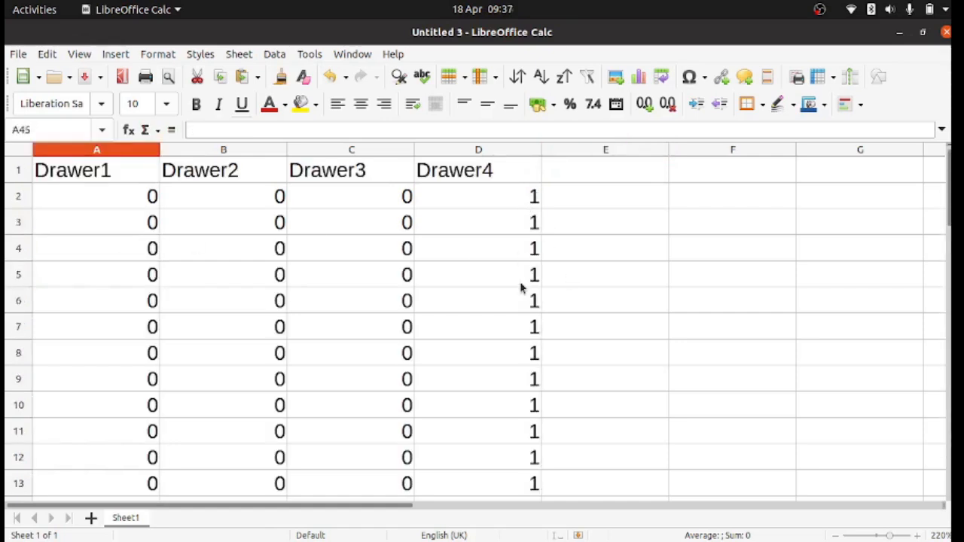
scroll(521, 287, "down", 3)
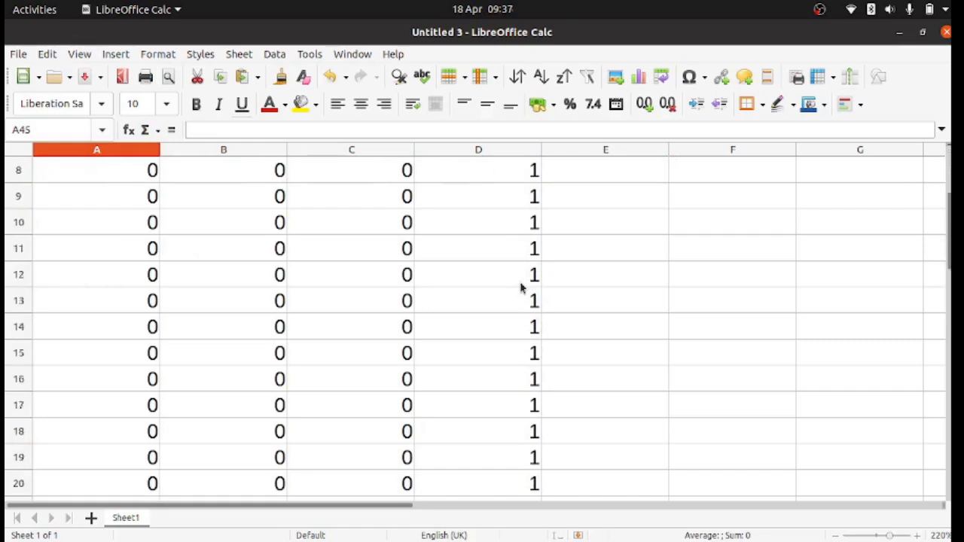
scroll(520, 287, "down", 3)
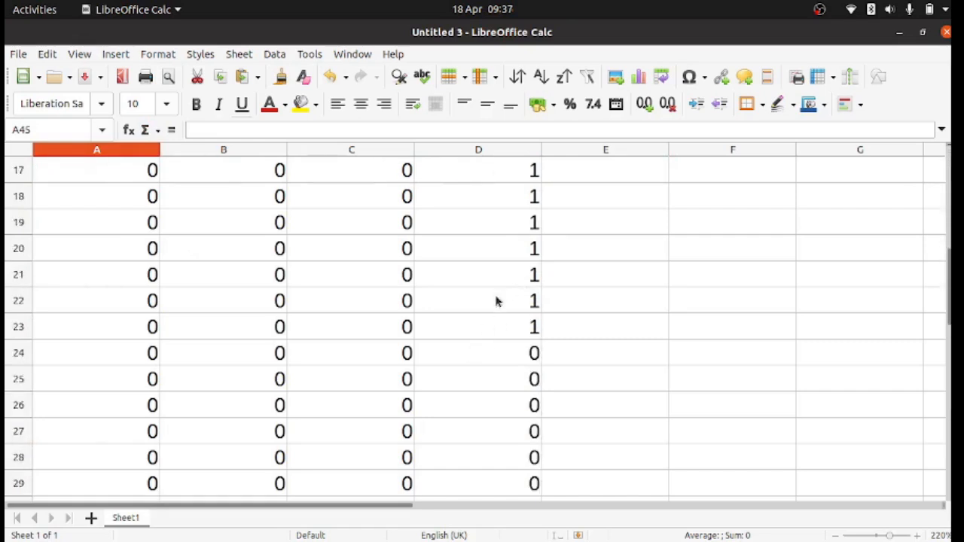
left_click(491, 331)
key("Left")
key("Left")
key("Left")
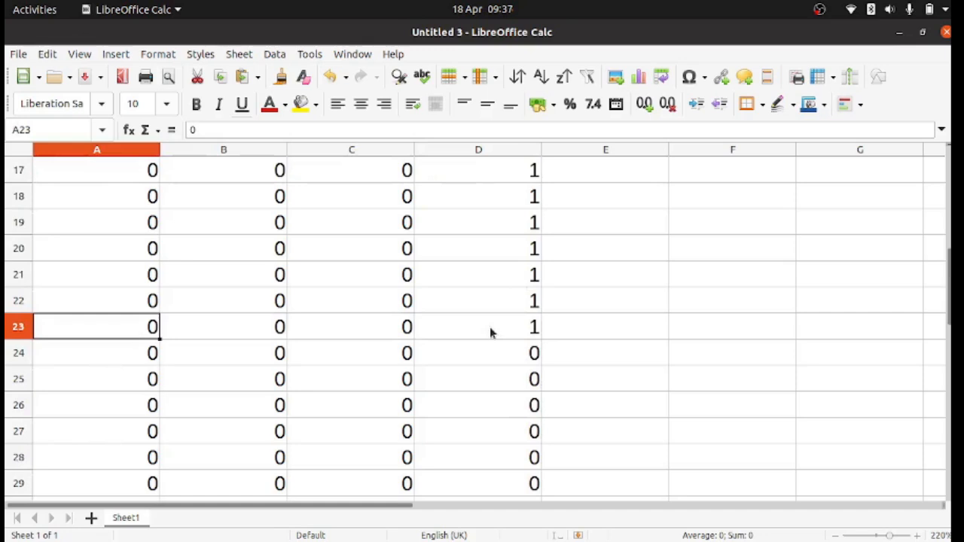
scroll(490, 332, "down", 6)
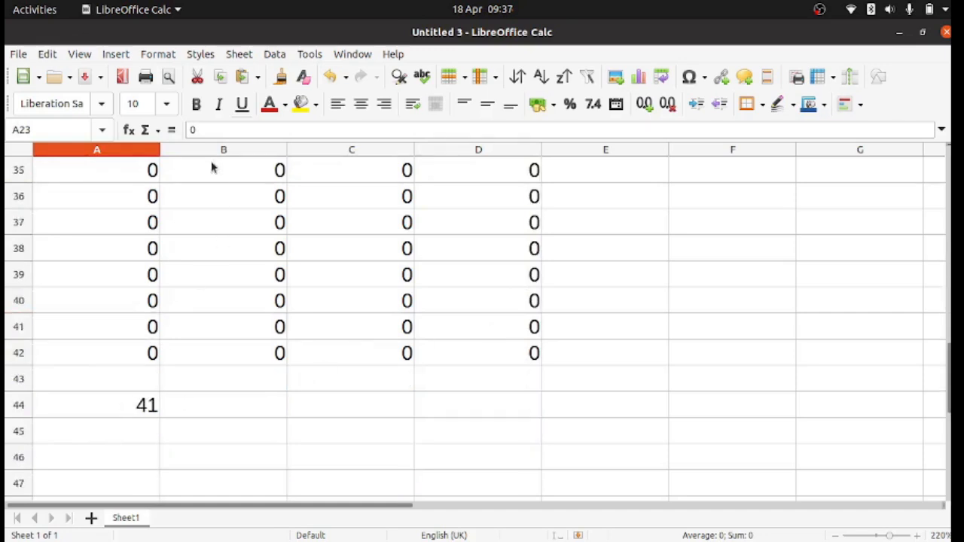
left_click(128, 411)
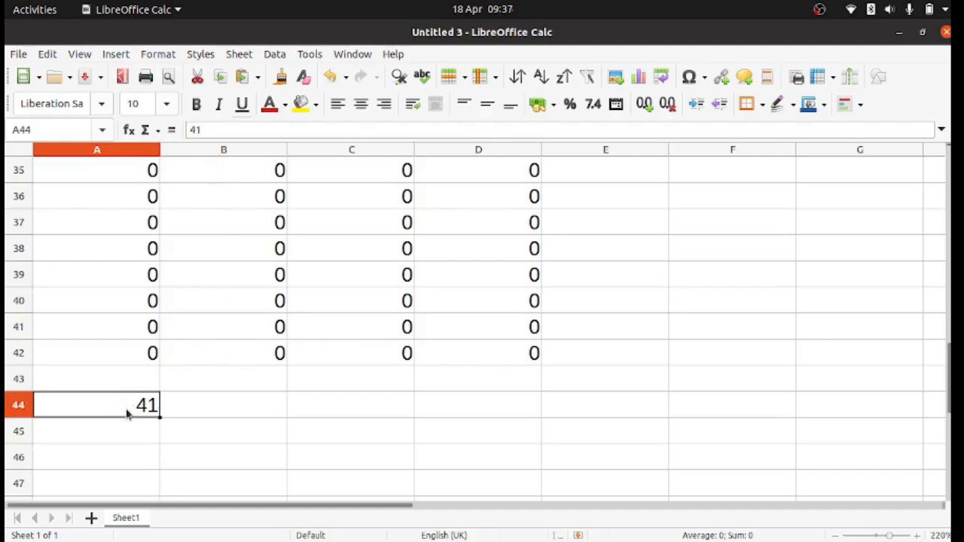
type("=22/41")
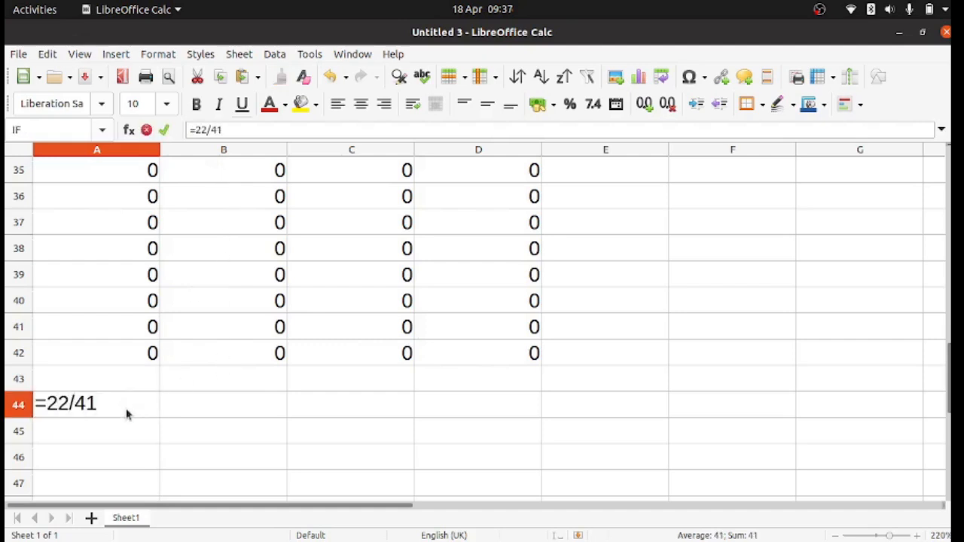
key("Return")
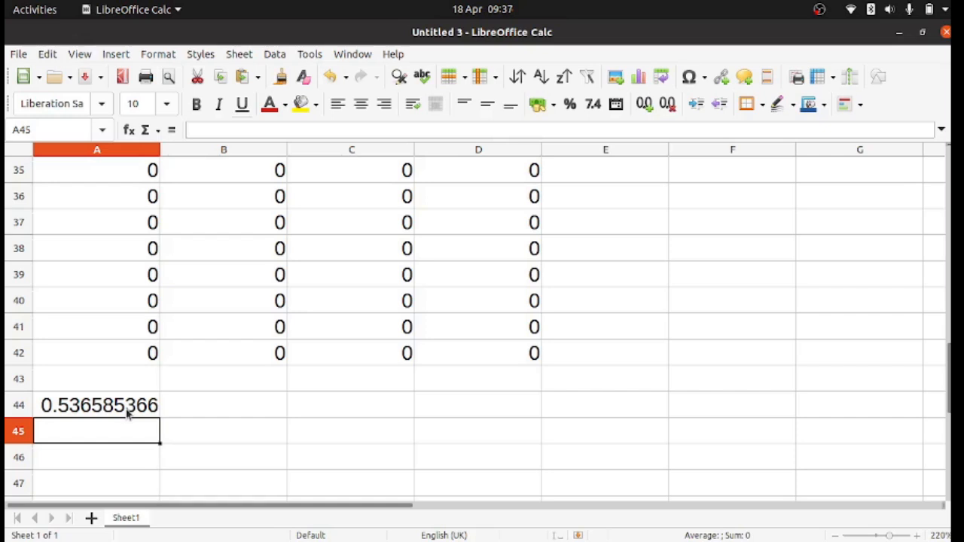